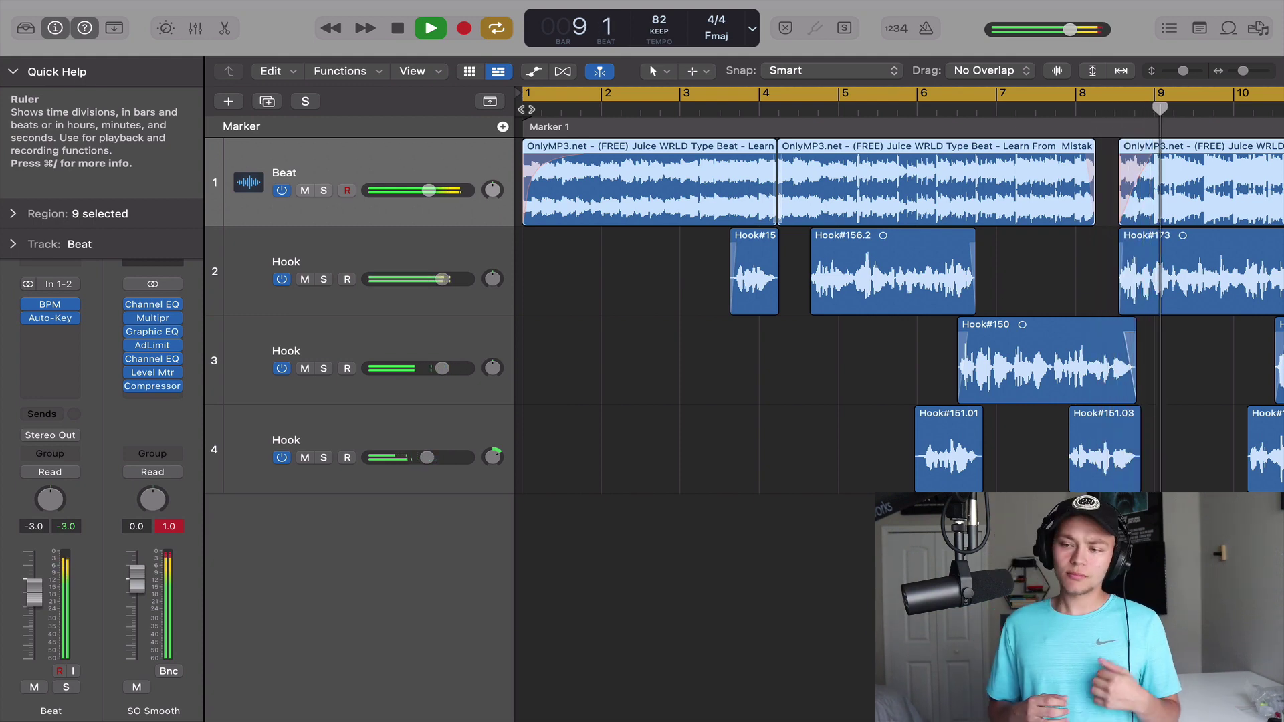
Step: Stop playback and look through the three Hook vocal tracks and their channel strips
scroll(665, 254, down, 5)
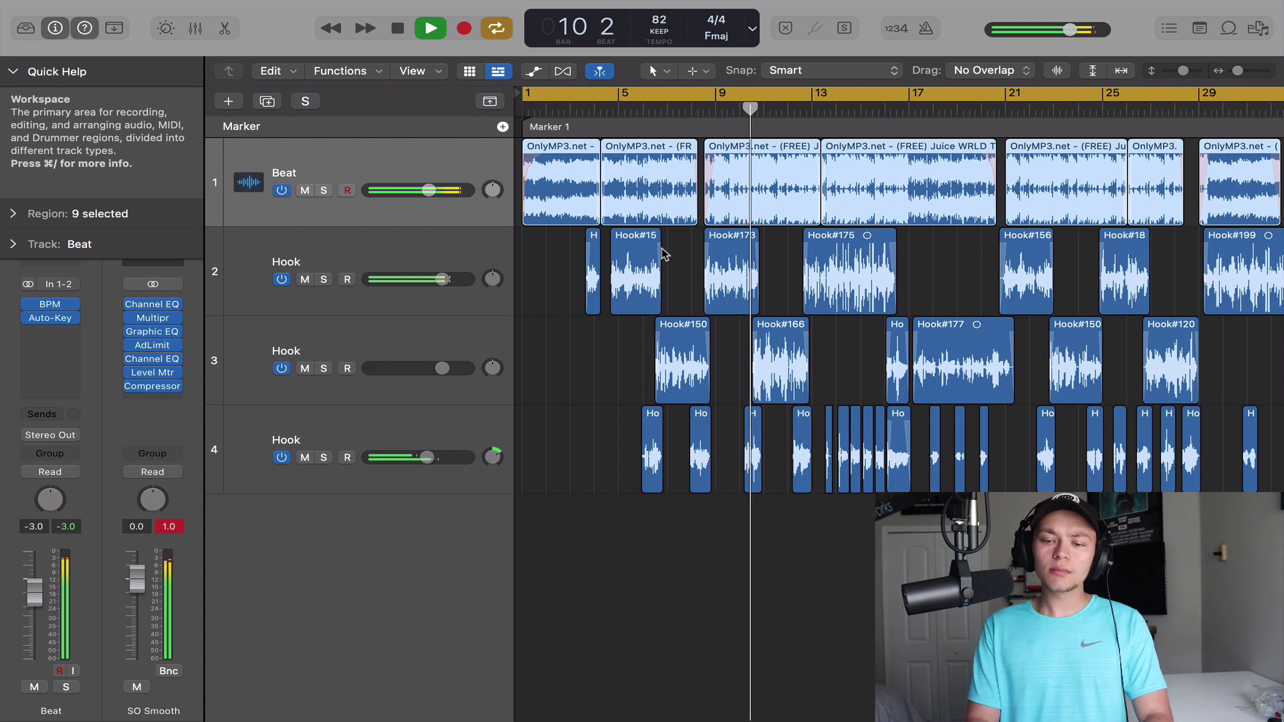
click(426, 251)
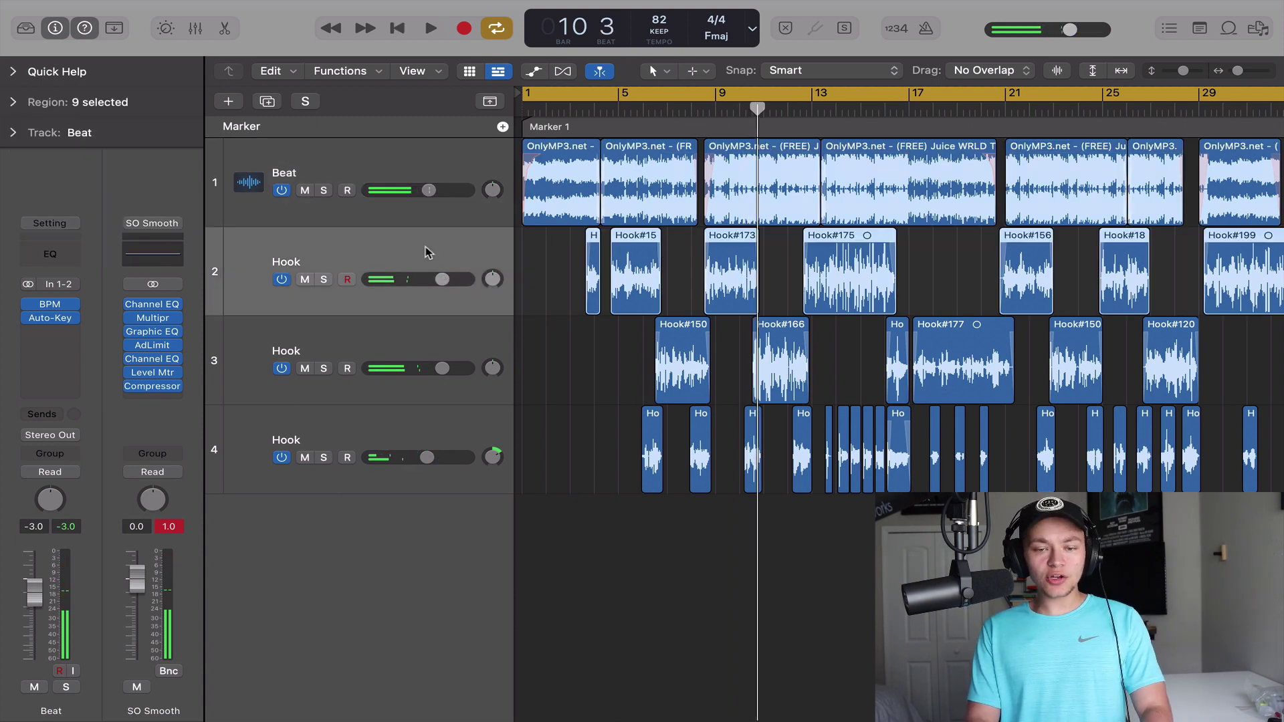
click(405, 347)
click(395, 439)
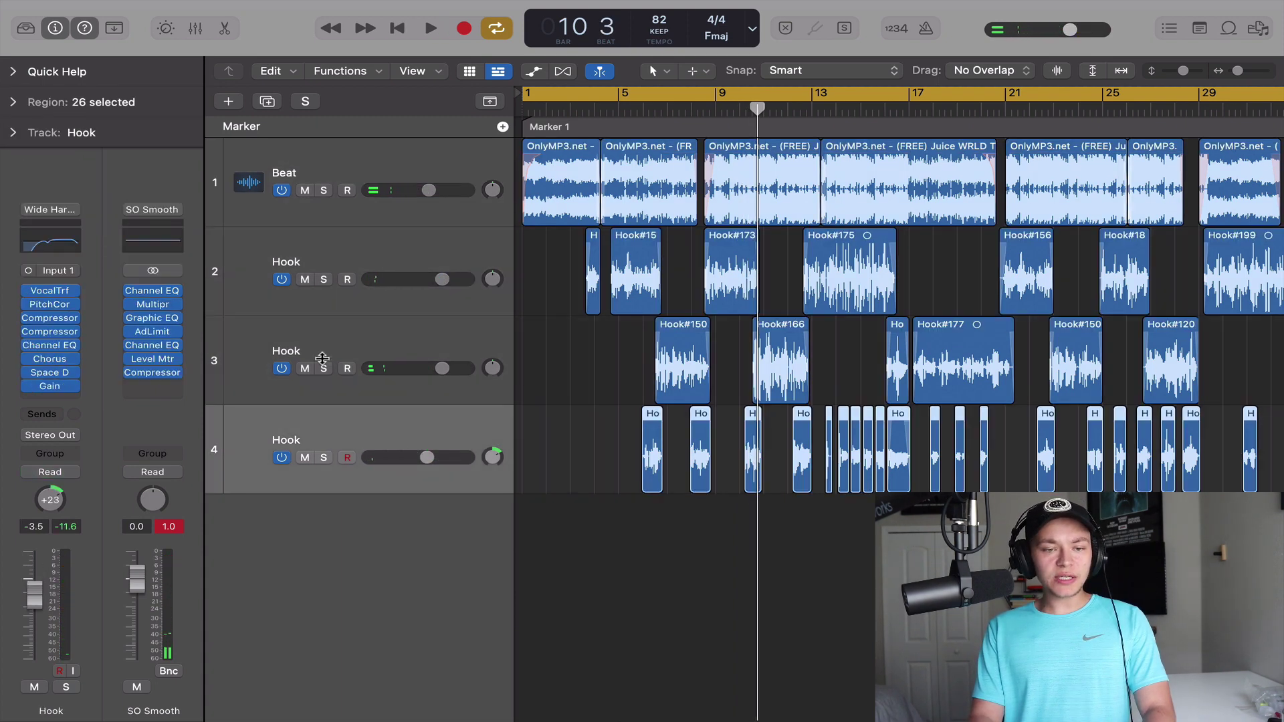
Step: Check the channel strip preset loaded on the first Hook track, and view the other two Hook tracks' strips
click(410, 261)
click(57, 168)
mouse_move(179, 530)
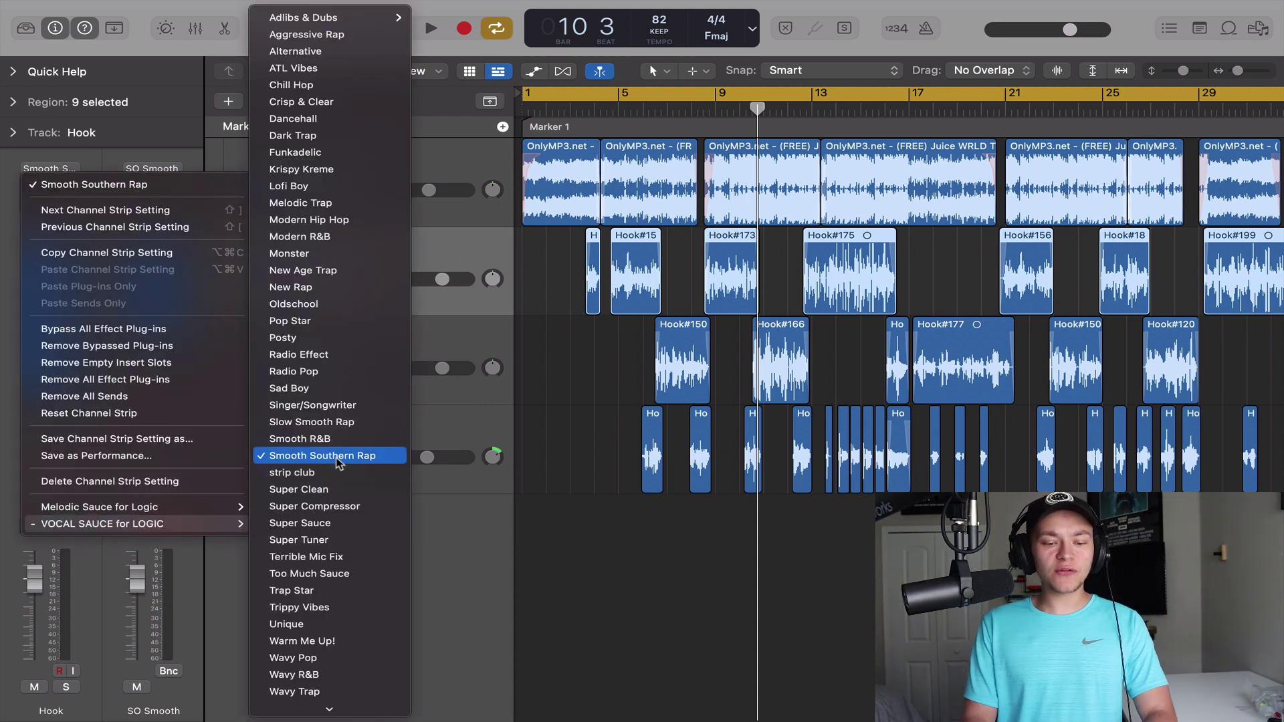
click(533, 466)
click(409, 365)
click(413, 424)
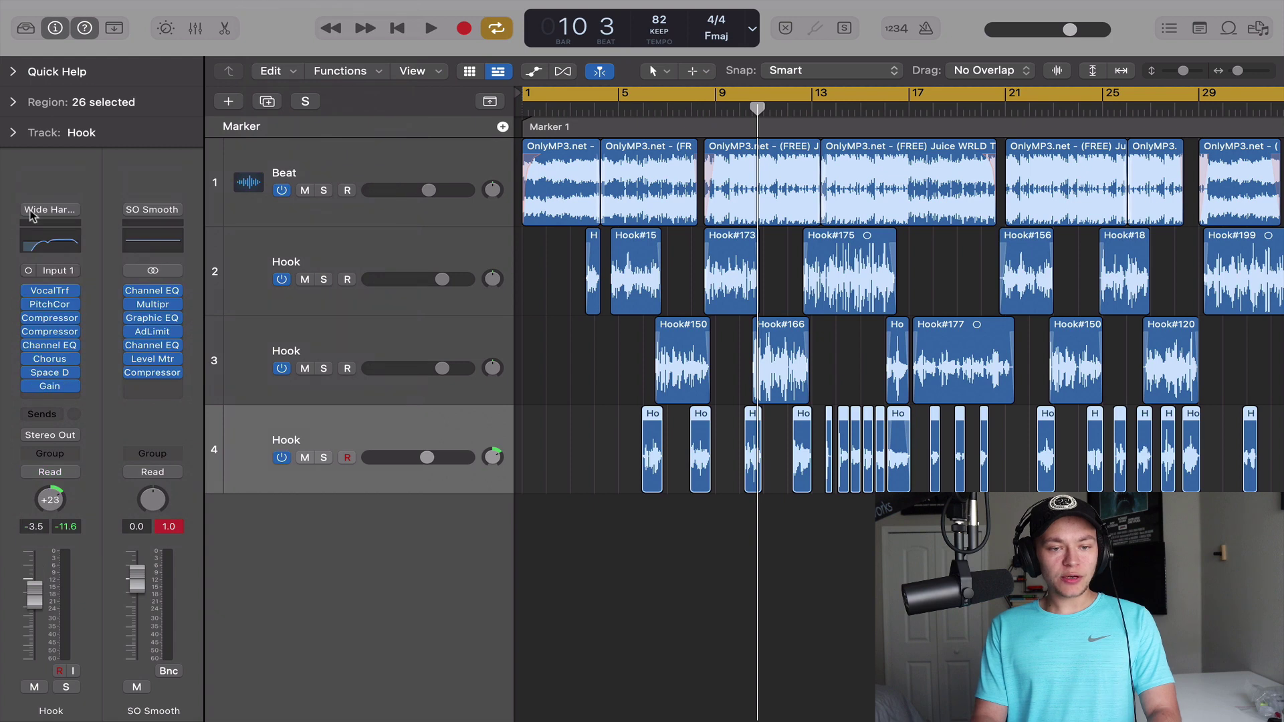
Step: Bypass all effect plug-ins on the stereo output channel and play the song from bar 3
click(159, 216)
click(112, 186)
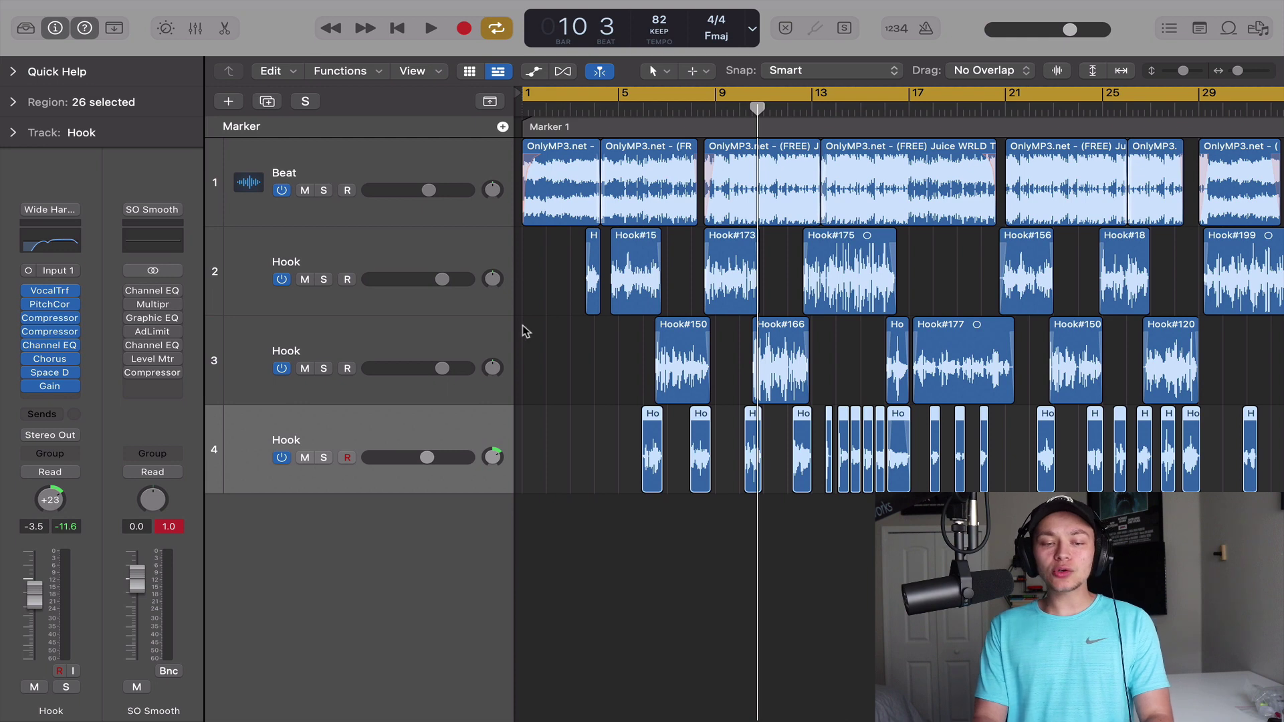
scroll(525, 332, up, 5)
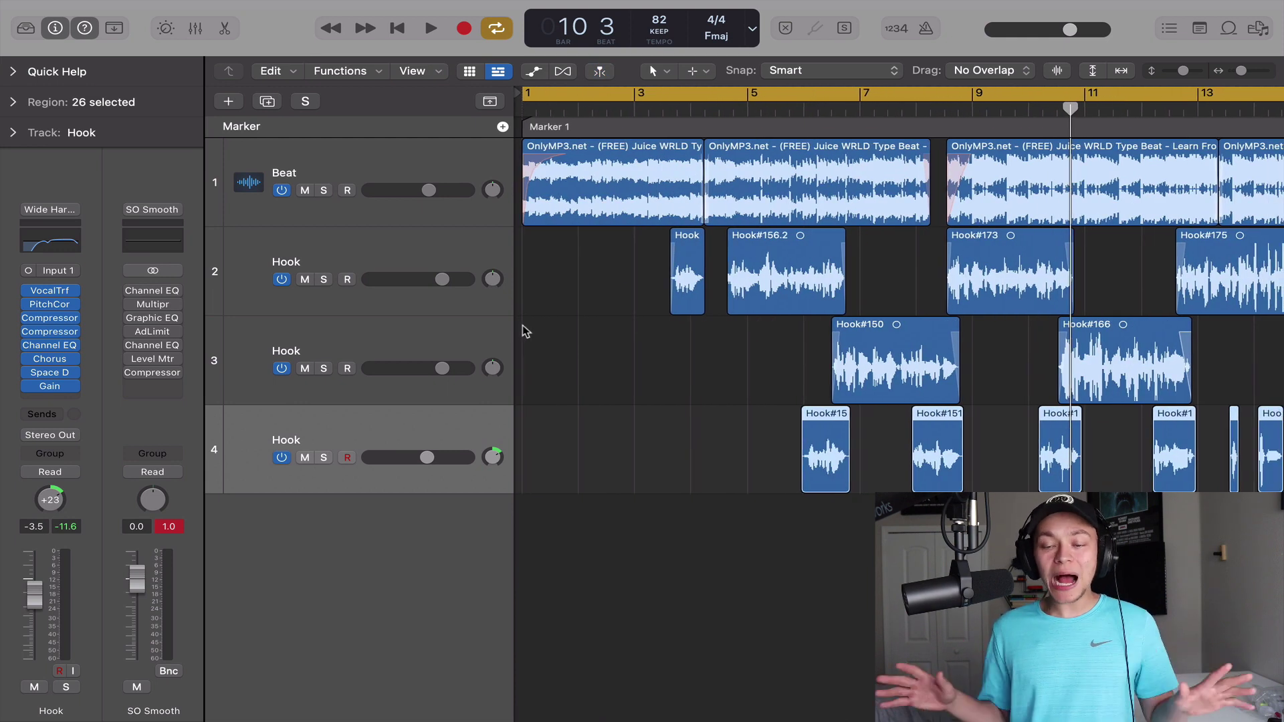
click(658, 108)
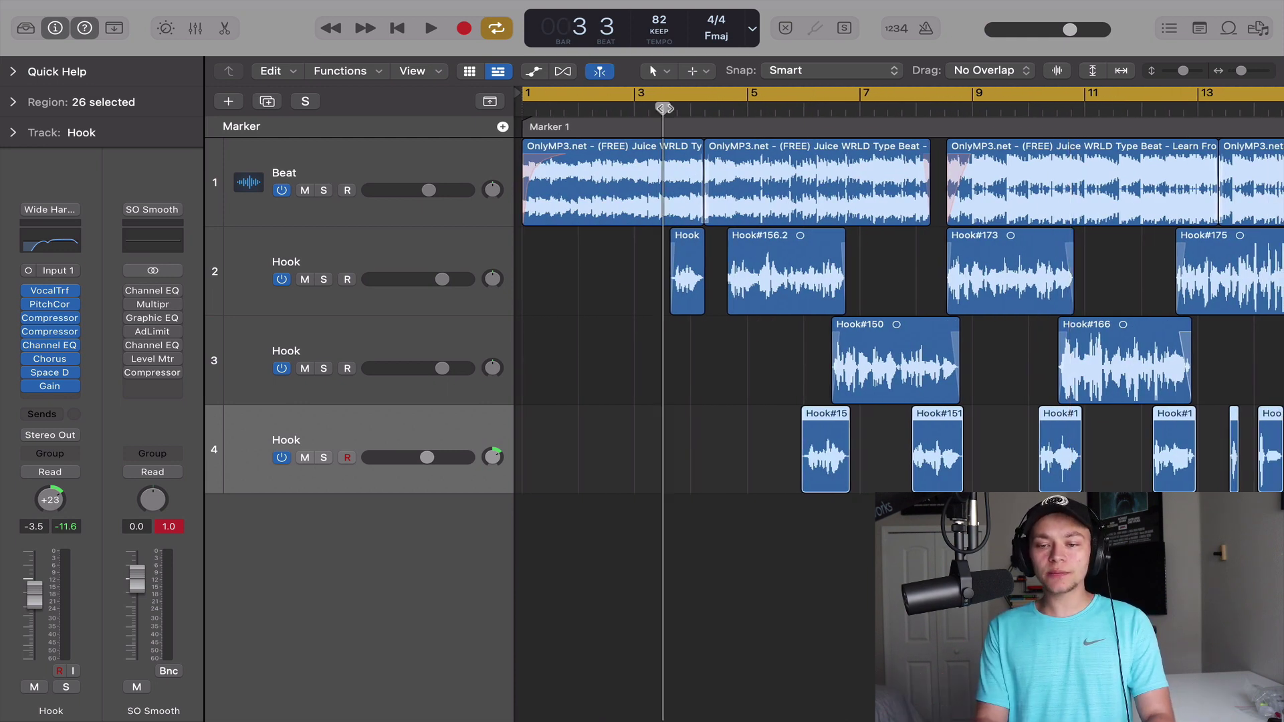
key(space)
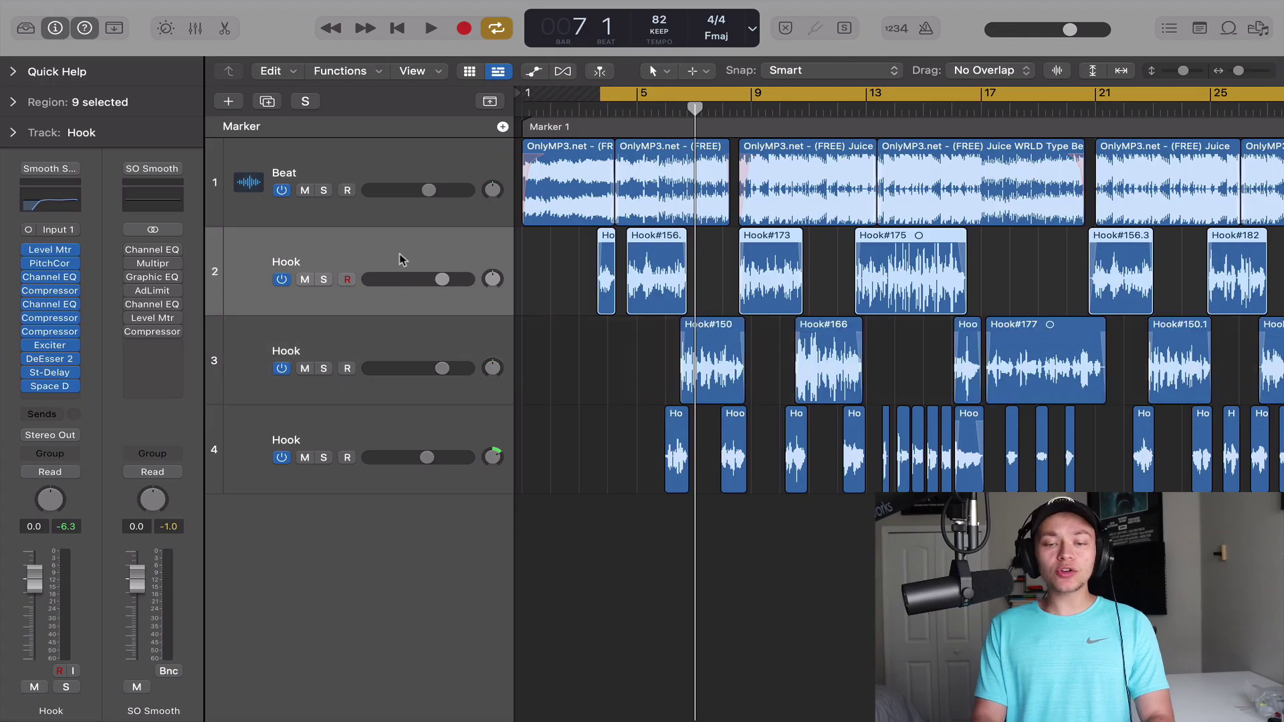
Step: Group the three Hook tracks into a Summing Stack
drag(389, 308, 409, 418)
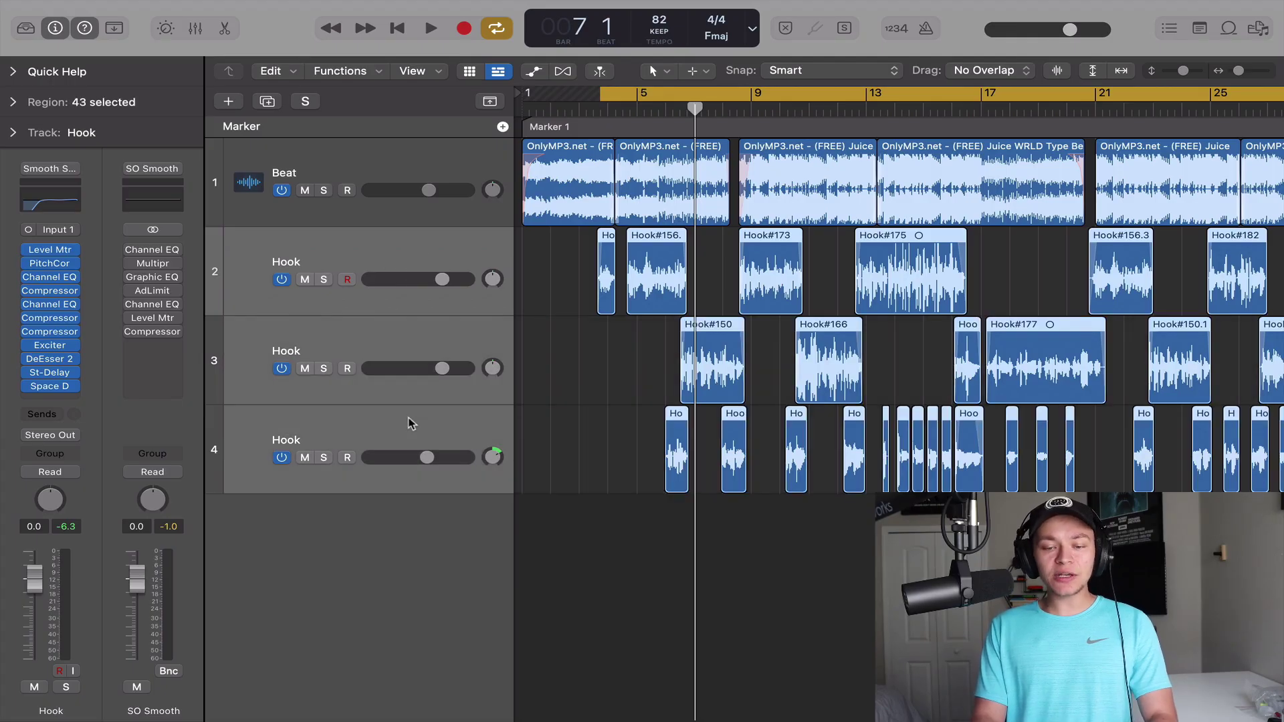
right_click(410, 421)
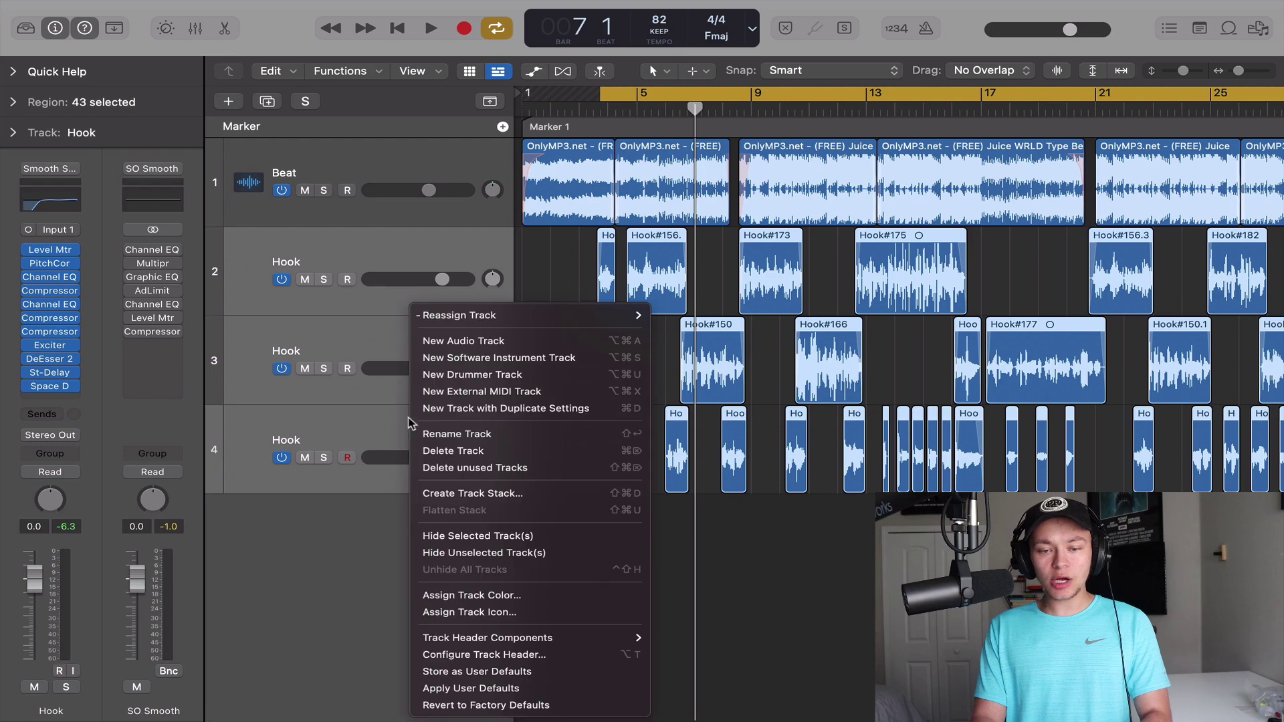
click(502, 495)
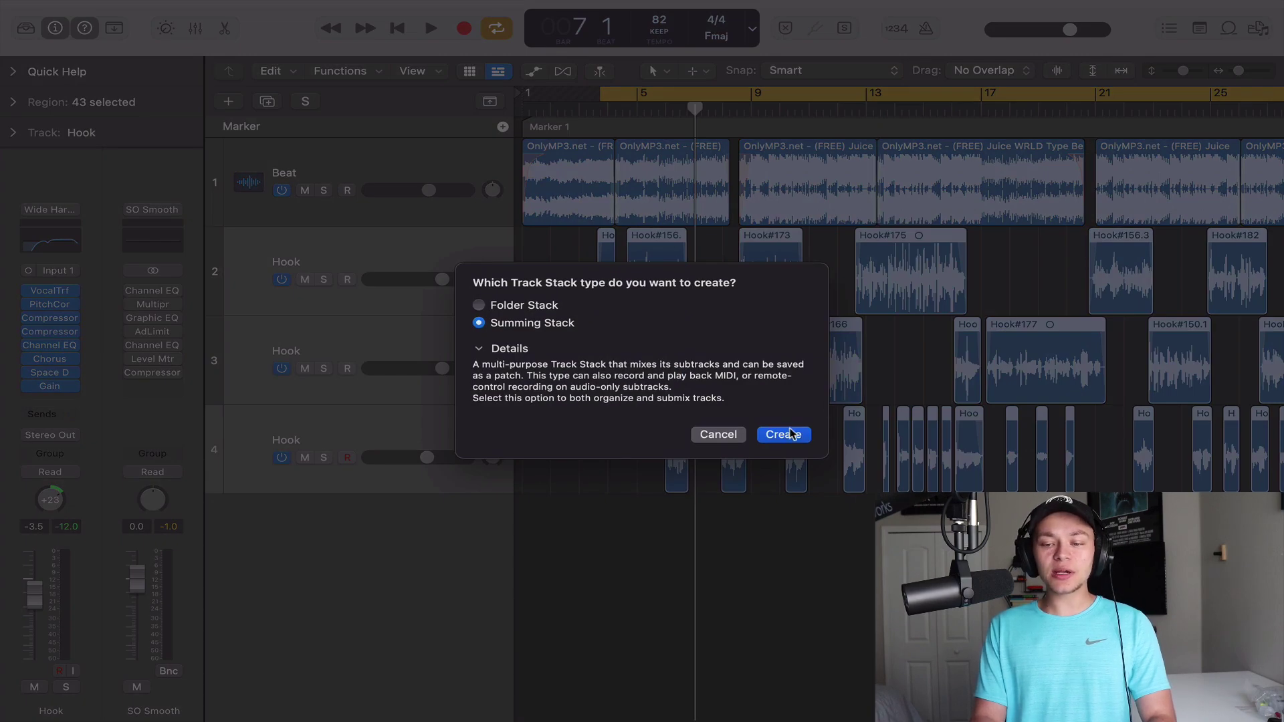
click(790, 435)
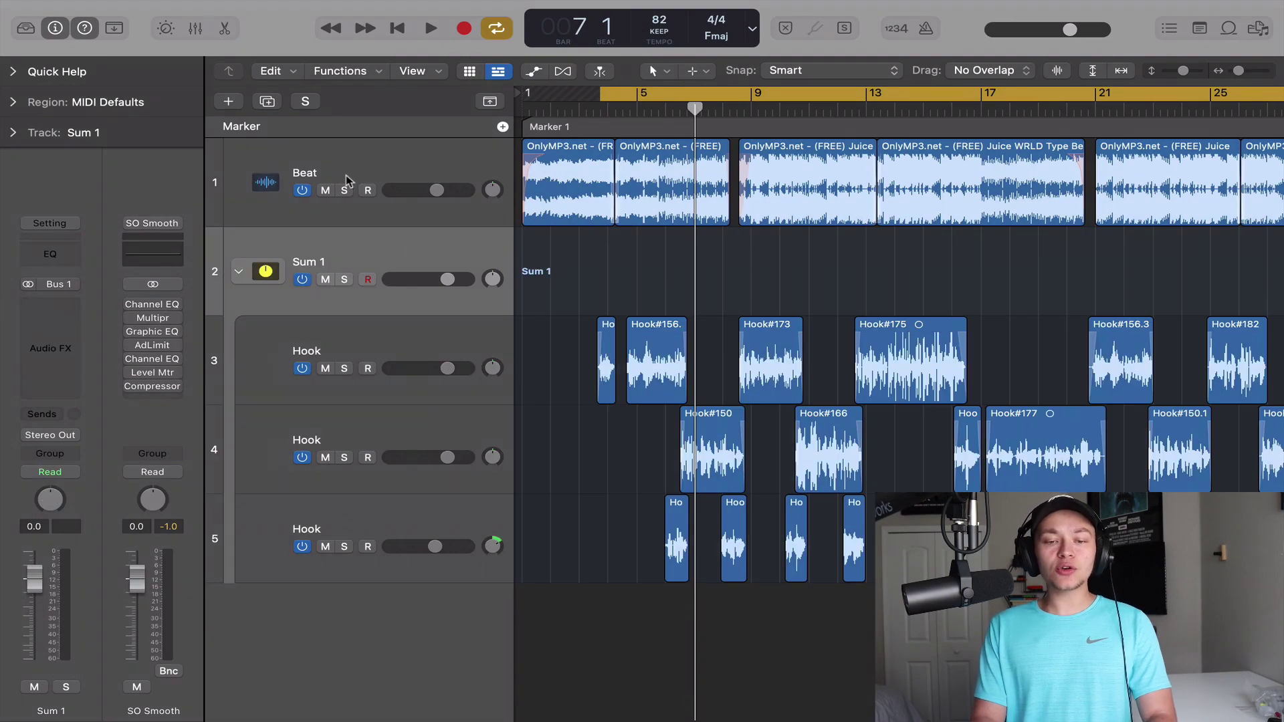
Step: Insert a Channel EQ on Sum 1, sweep a narrow boosted band from about 2080 Hz to above 6600 Hz, and bypass the EQ
click(50, 255)
drag(890, 227, 674, 177)
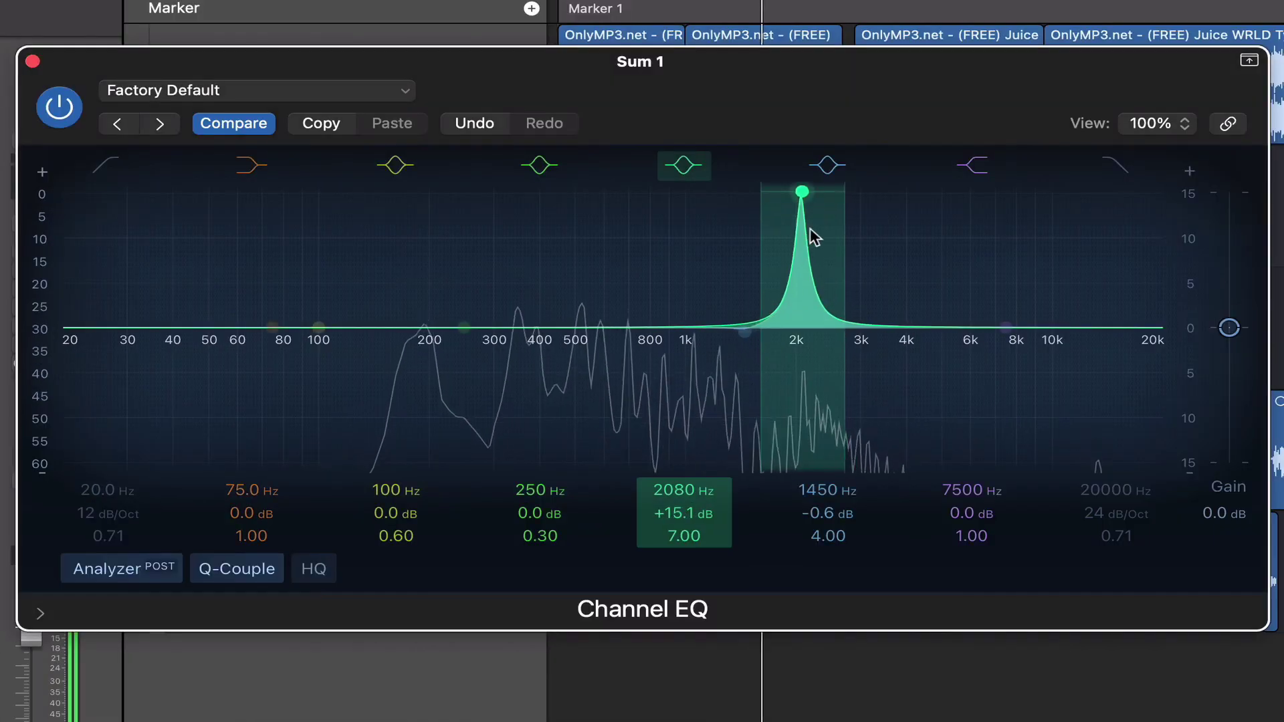
drag(703, 256, 733, 267)
drag(850, 244, 994, 286)
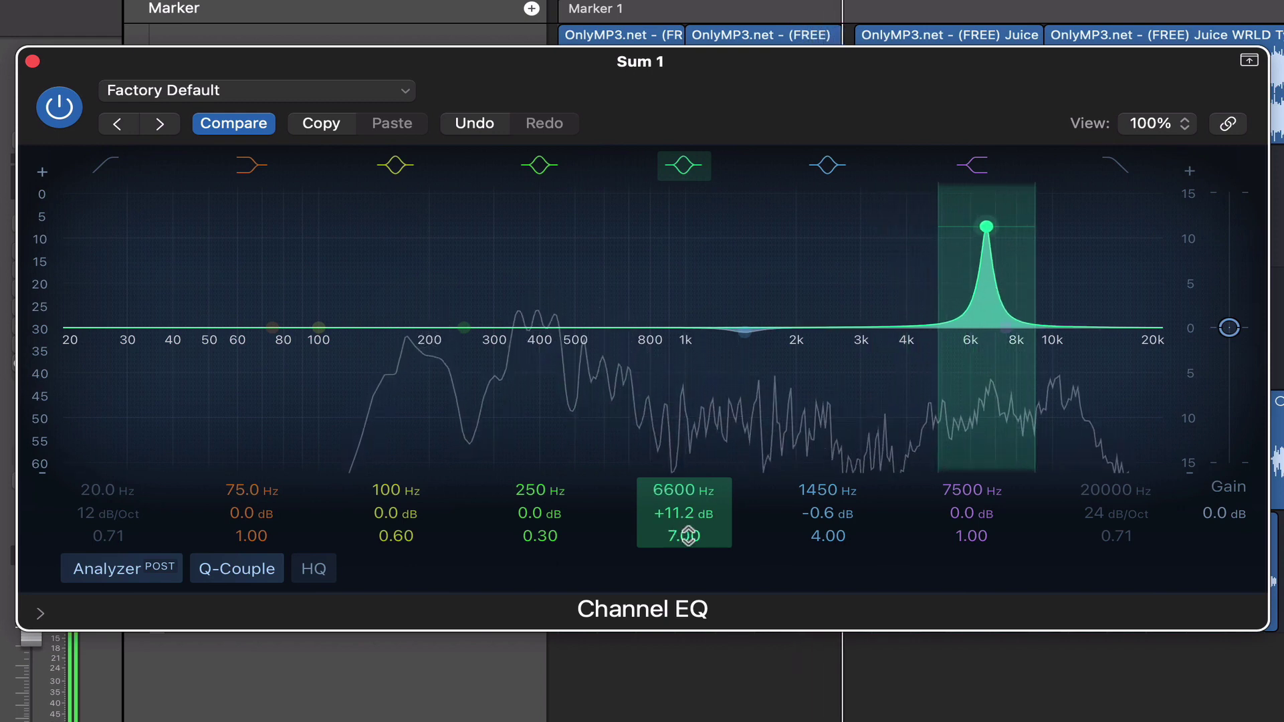
drag(687, 537, 739, 467)
mouse_move(1004, 229)
mouse_down()
mouse_move(1009, 247)
mouse_move(1043, 239)
mouse_move(1017, 230)
mouse_up()
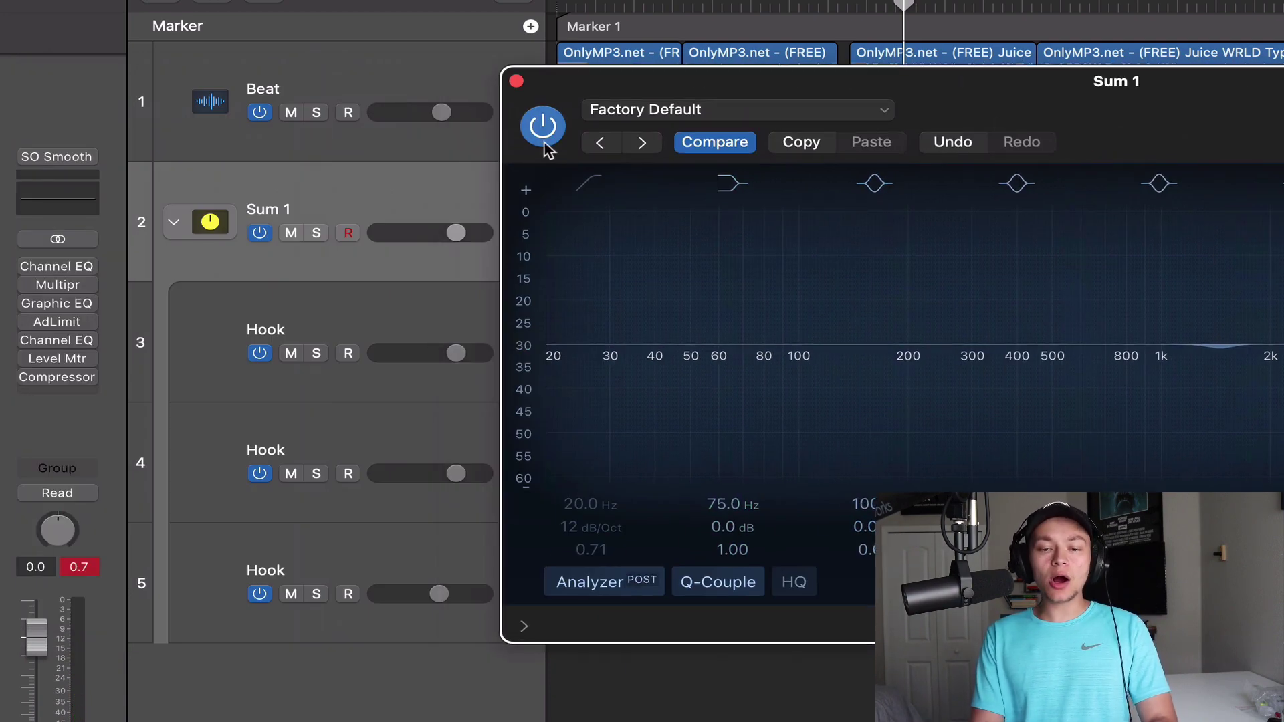
click(517, 81)
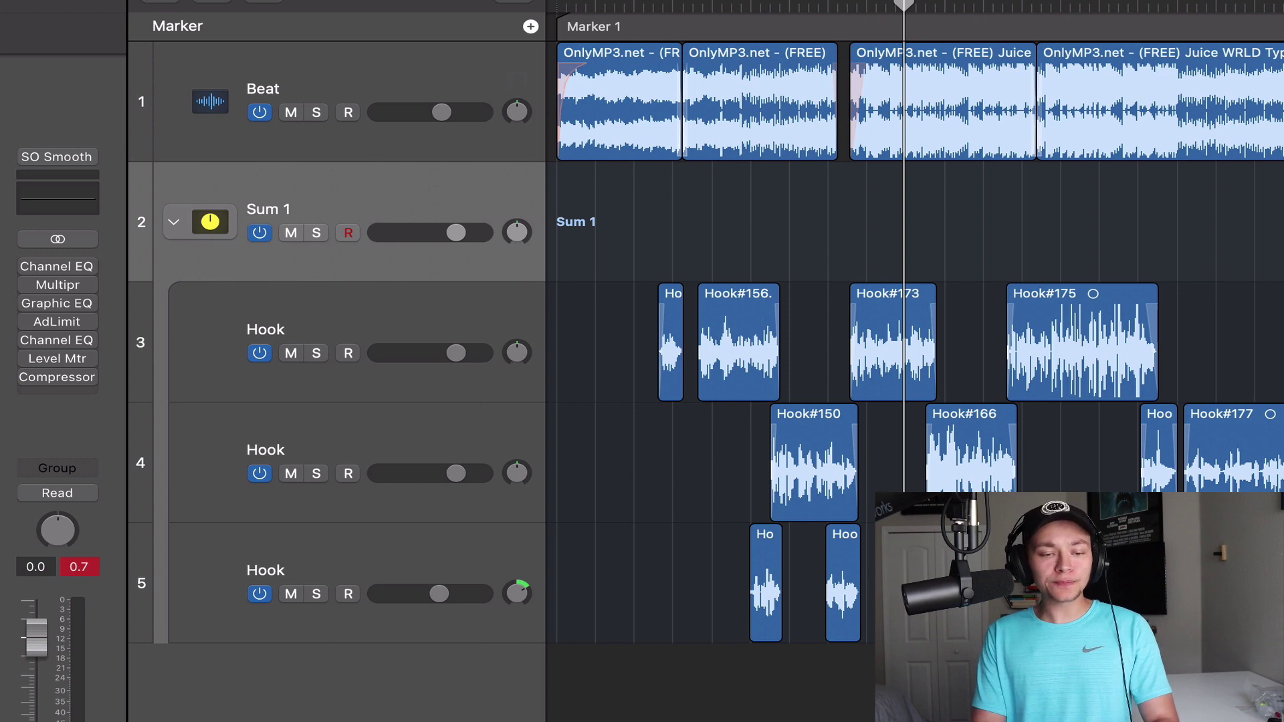
Step: Insert the Waves DeEsser (m) below the Channel EQ on Sum 1
click(50, 317)
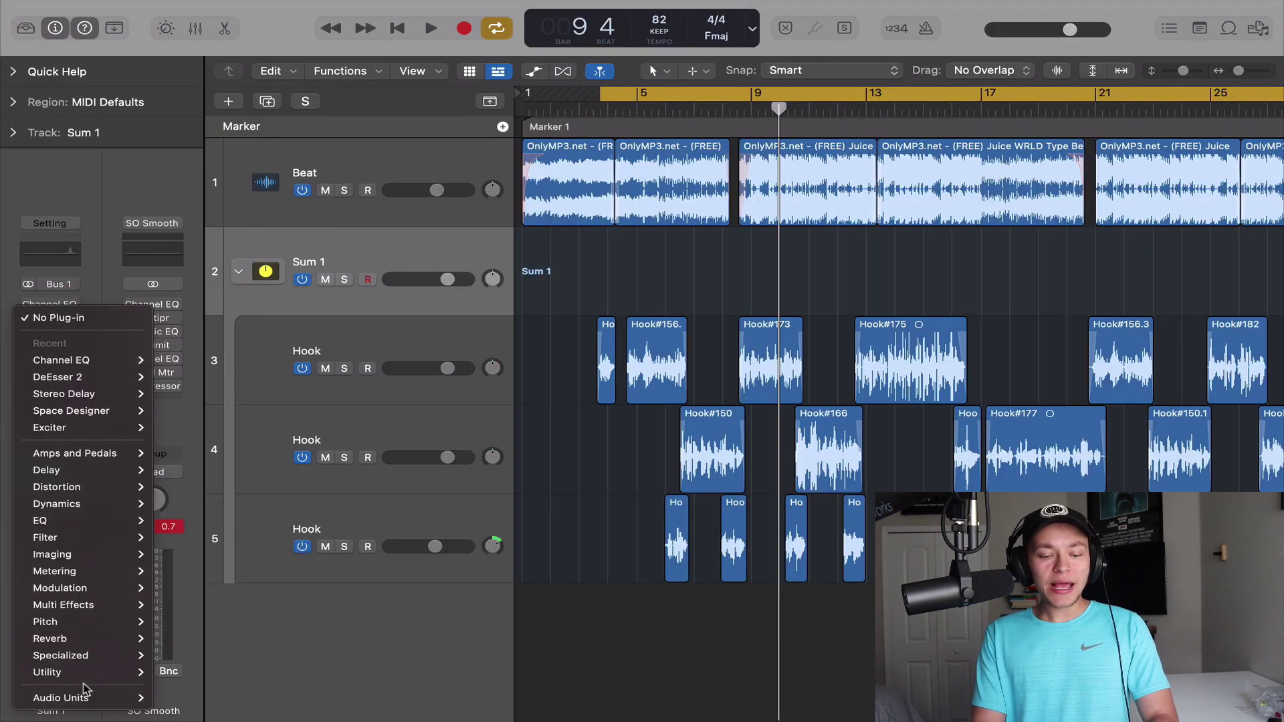
mouse_move(83, 697)
mouse_move(179, 705)
click(554, 212)
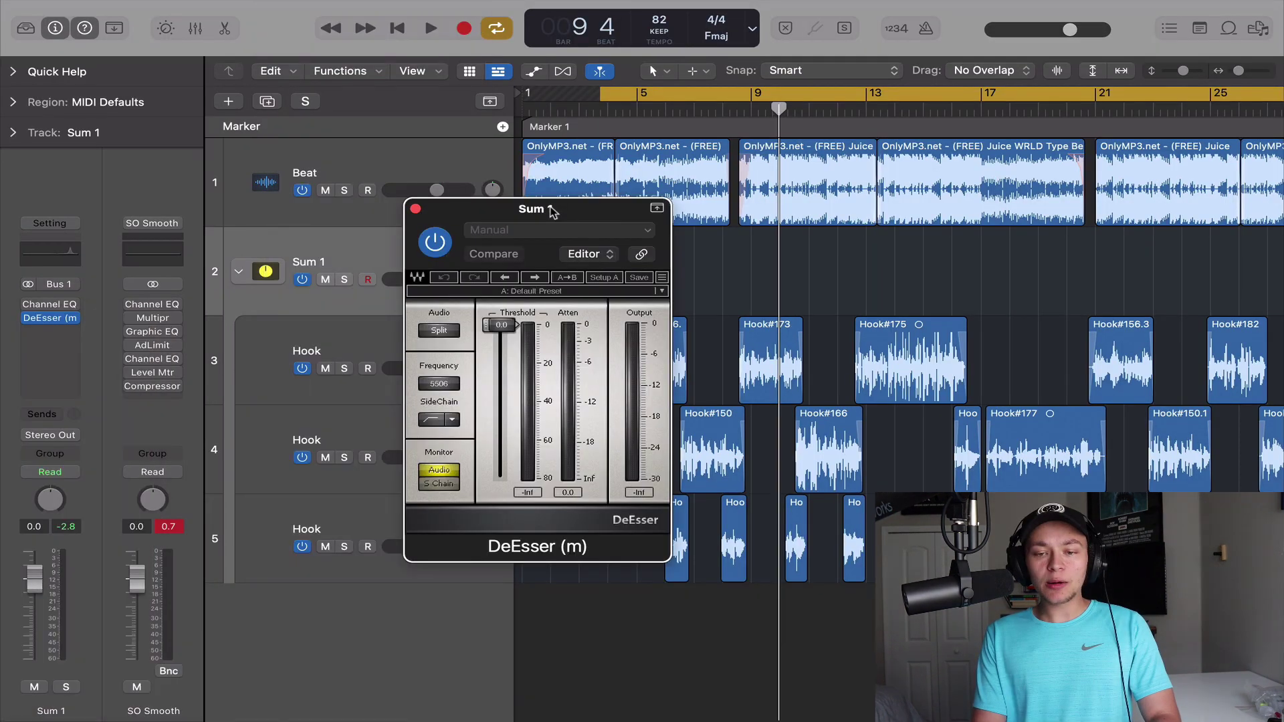
drag(552, 211, 643, 185)
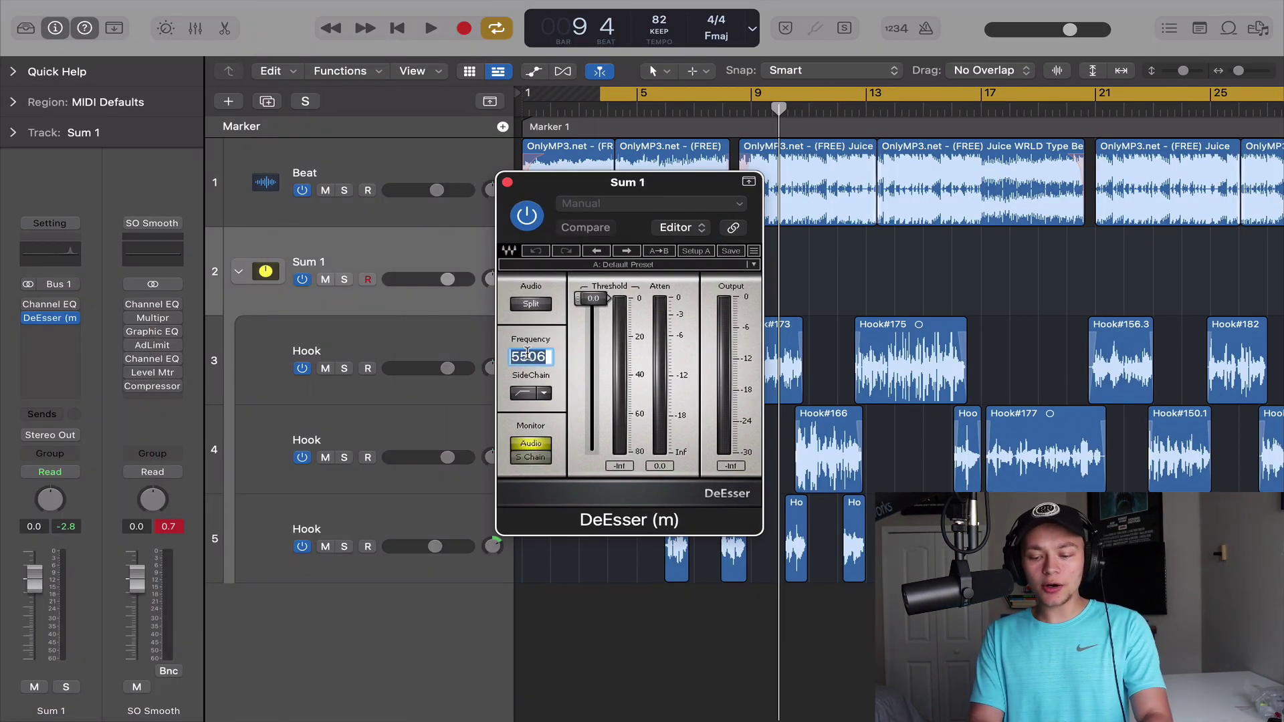
Step: Set the DeEsser frequency to 7900 and its side chain to the bell-shaped filter
text(7900)
key(Return)
click(544, 392)
click(569, 410)
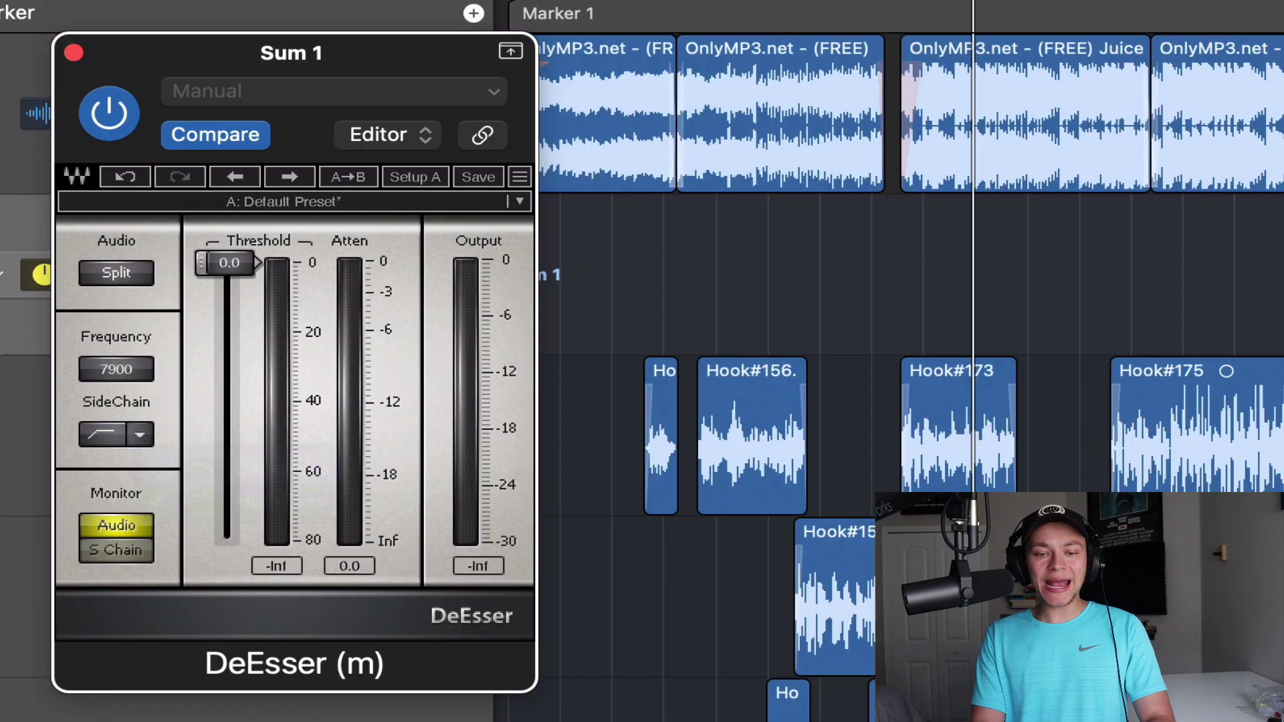
Step: Play the song and lower the DeEsser threshold to -80.0 to hear its extreme effect
mouse_move(229, 262)
mouse_down()
mouse_move(224, 328)
mouse_move(224, 262)
mouse_up()
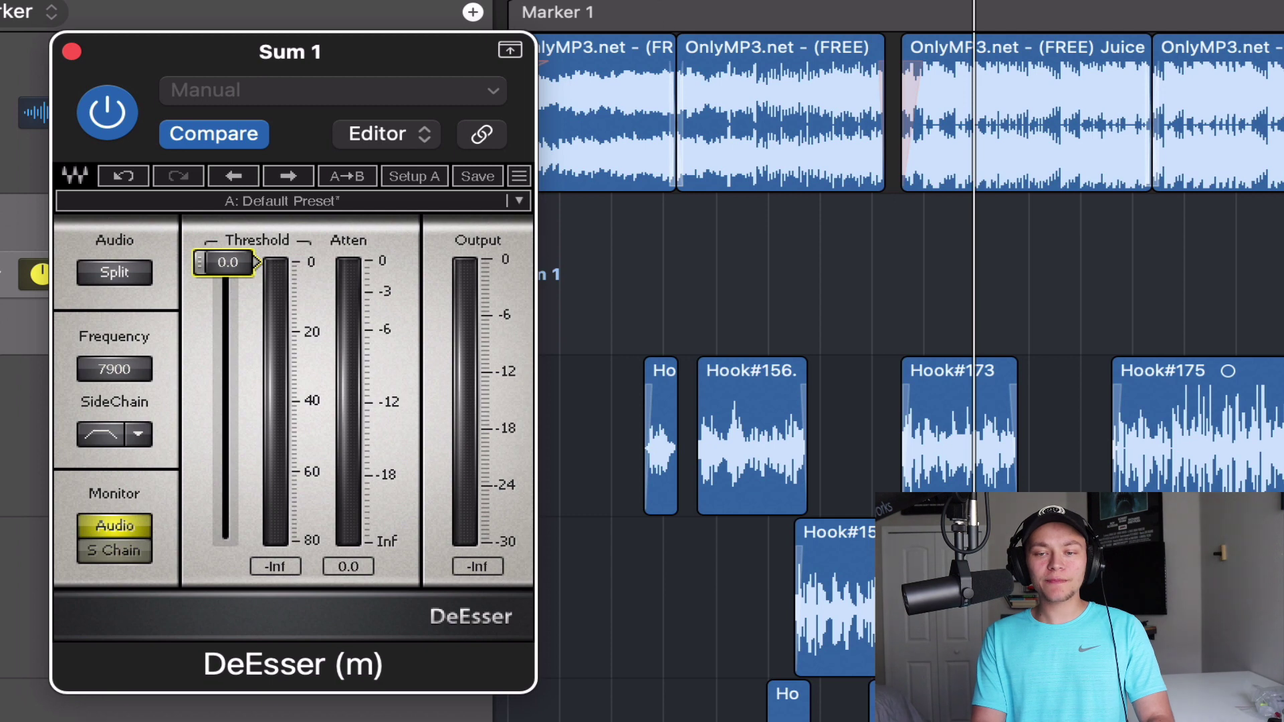
key(space)
drag(227, 262, 230, 539)
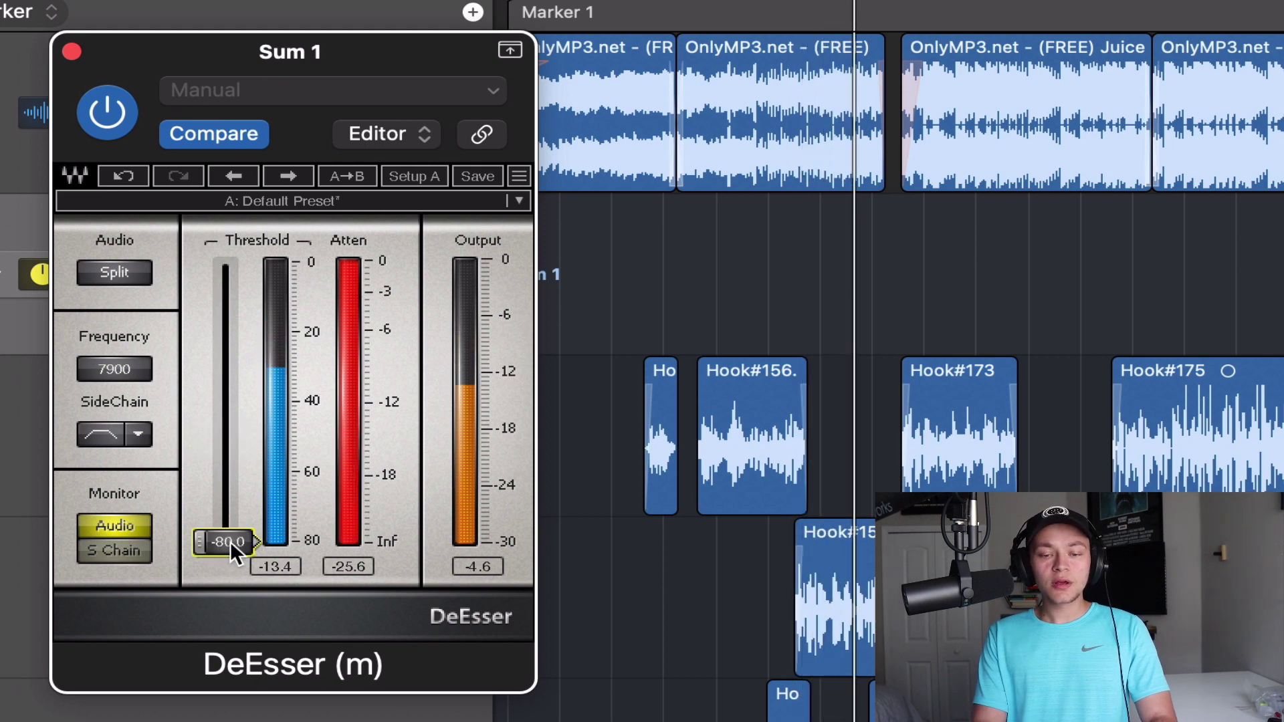
key(space)
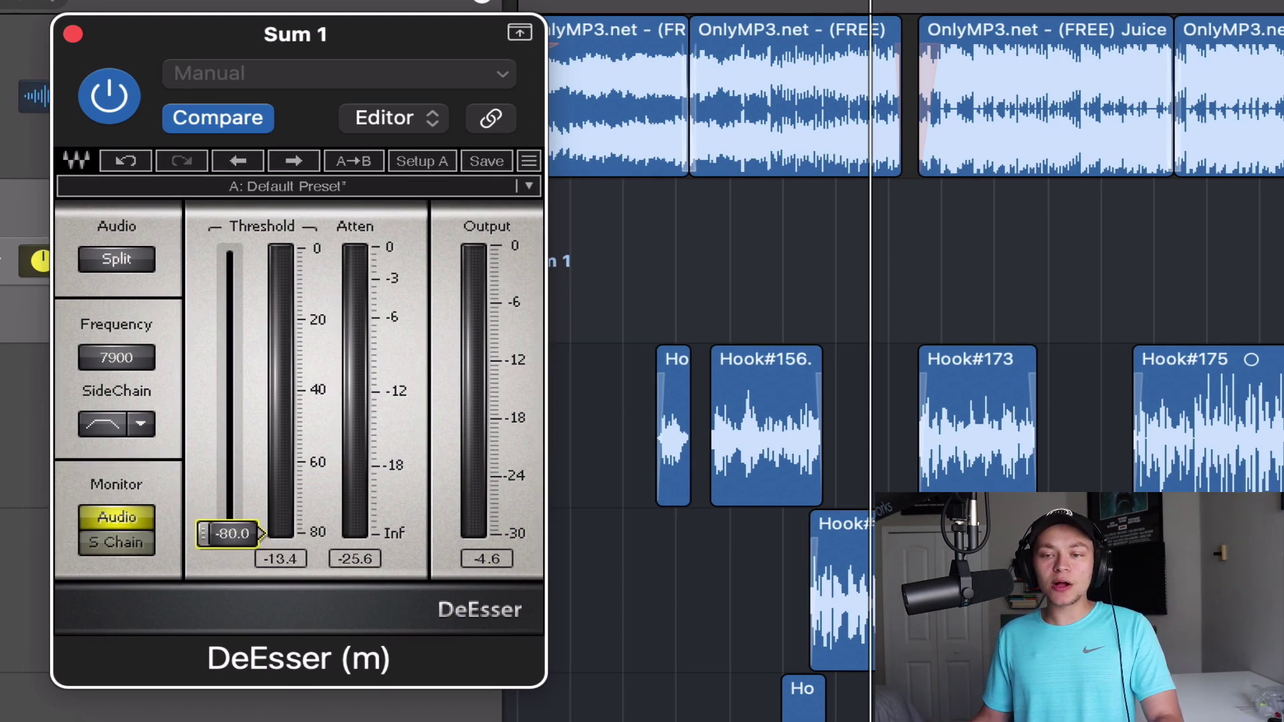
Step: Play the song and raise the DeEsser threshold to slightly above -35.9
key(space)
drag(228, 533, 225, 387)
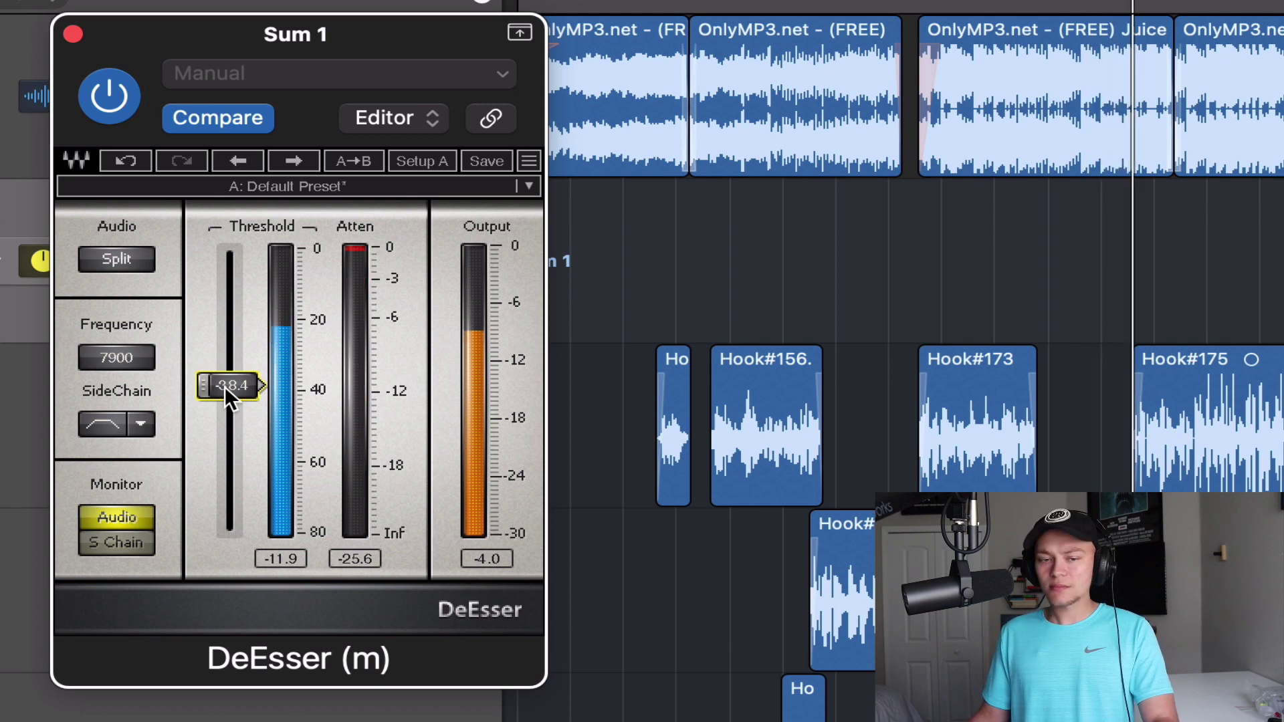
drag(224, 387, 224, 376)
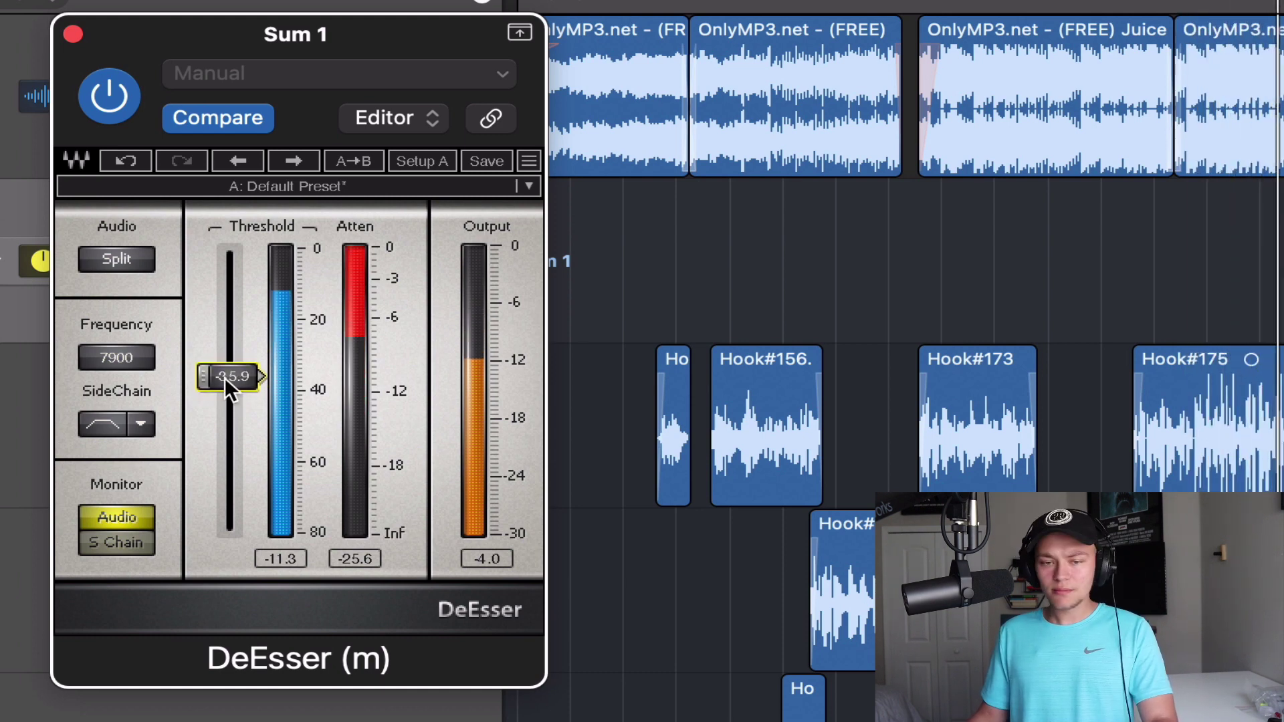
drag(225, 377, 224, 367)
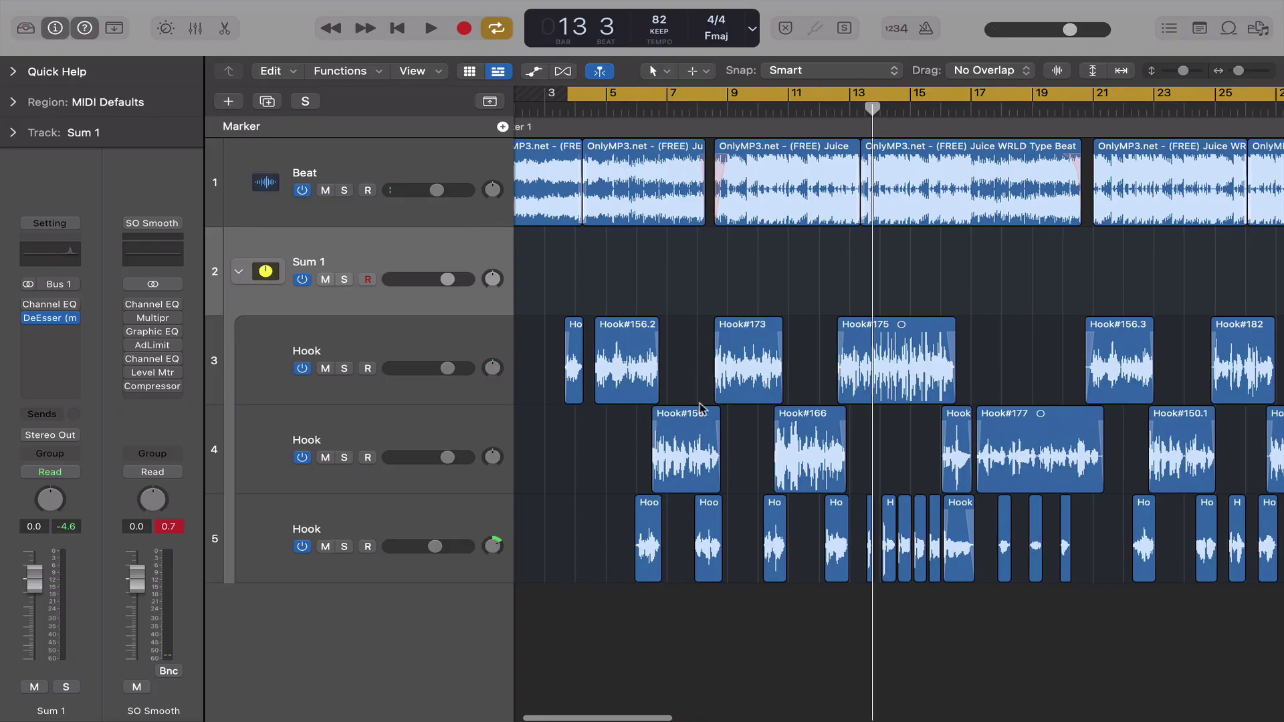
Step: Insert the Waves Vocal Rider (m) after the DeEsser on Sum 1 and play the song through it
click(921, 386)
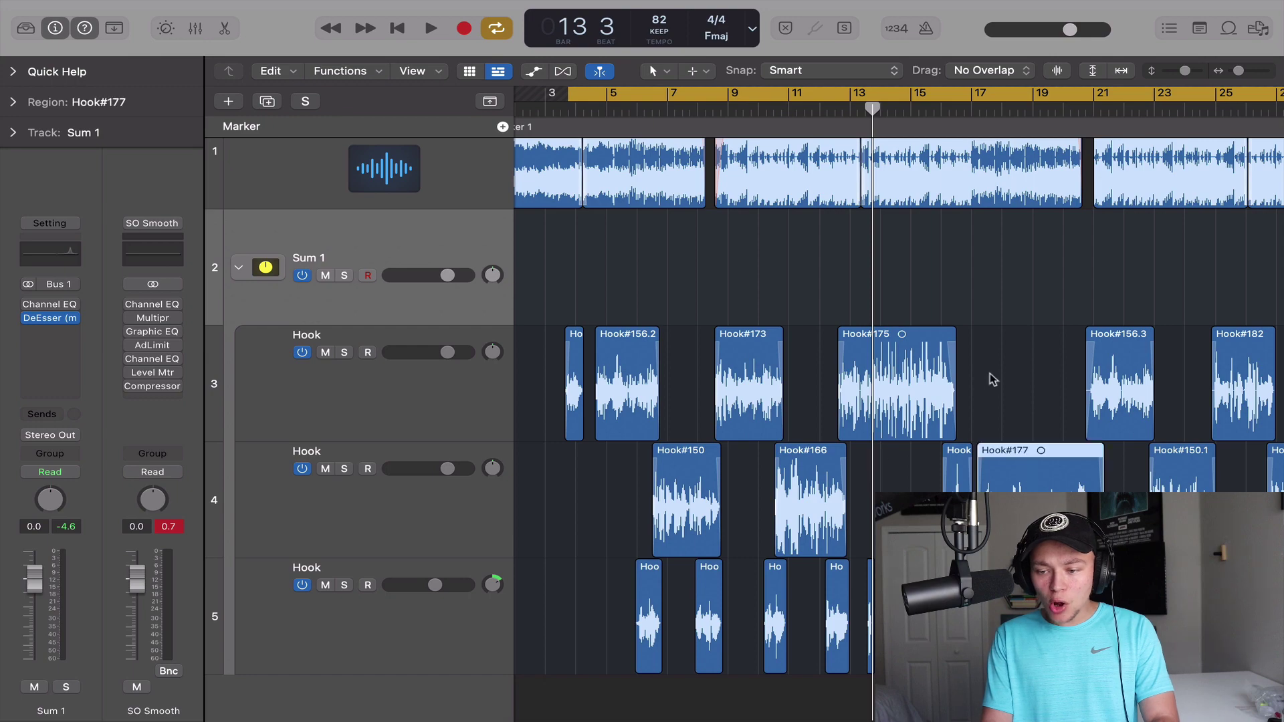
click(45, 346)
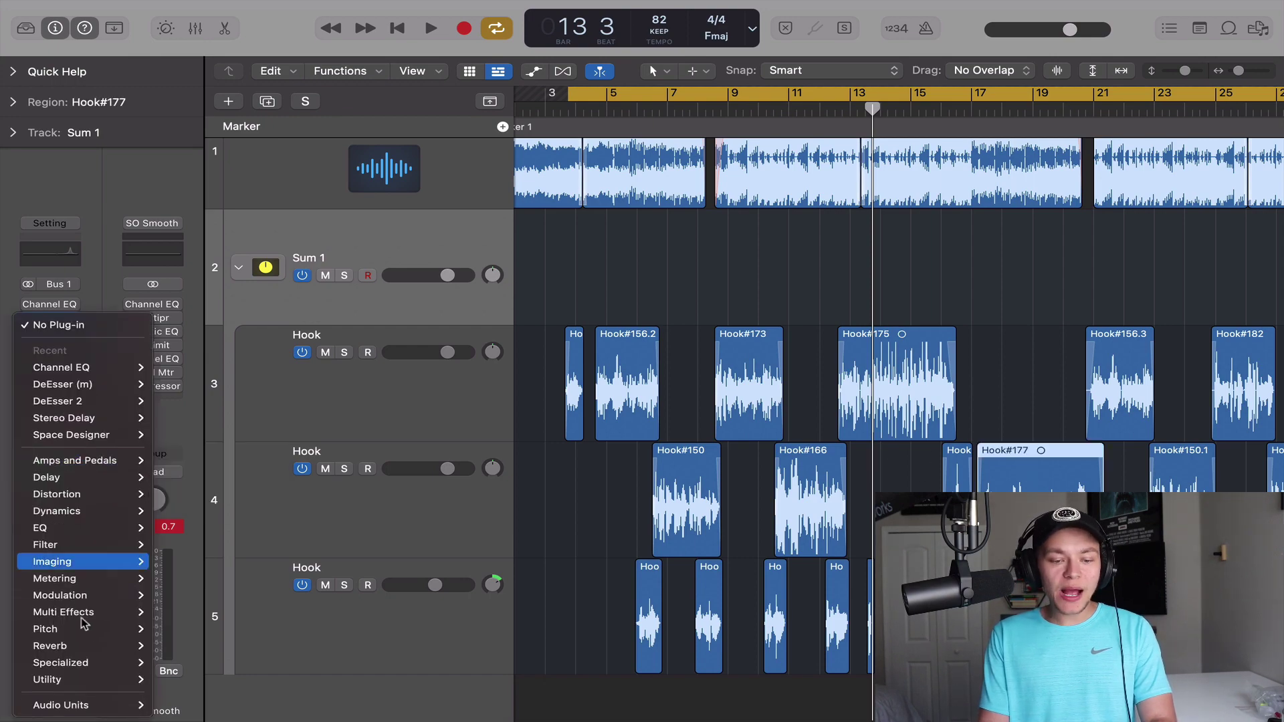
mouse_move(100, 704)
mouse_move(207, 708)
scroll(401, 535, down, 10)
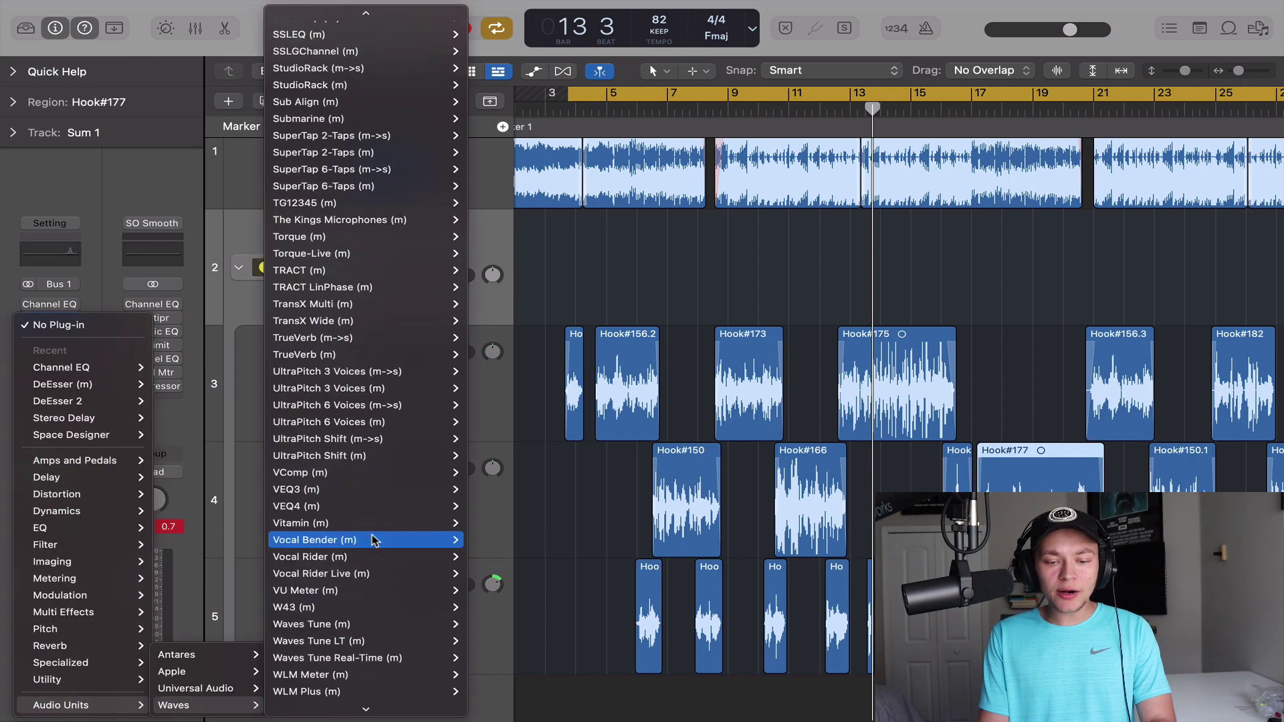
click(415, 539)
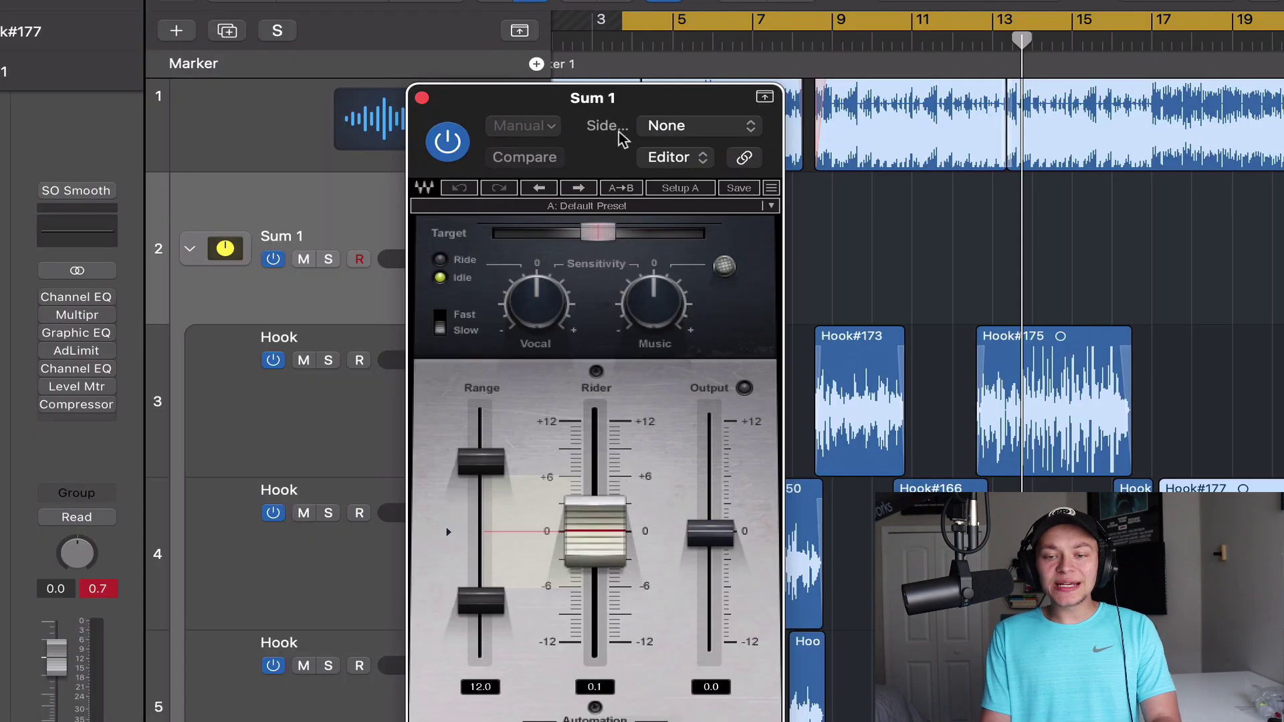
drag(622, 137, 299, 47)
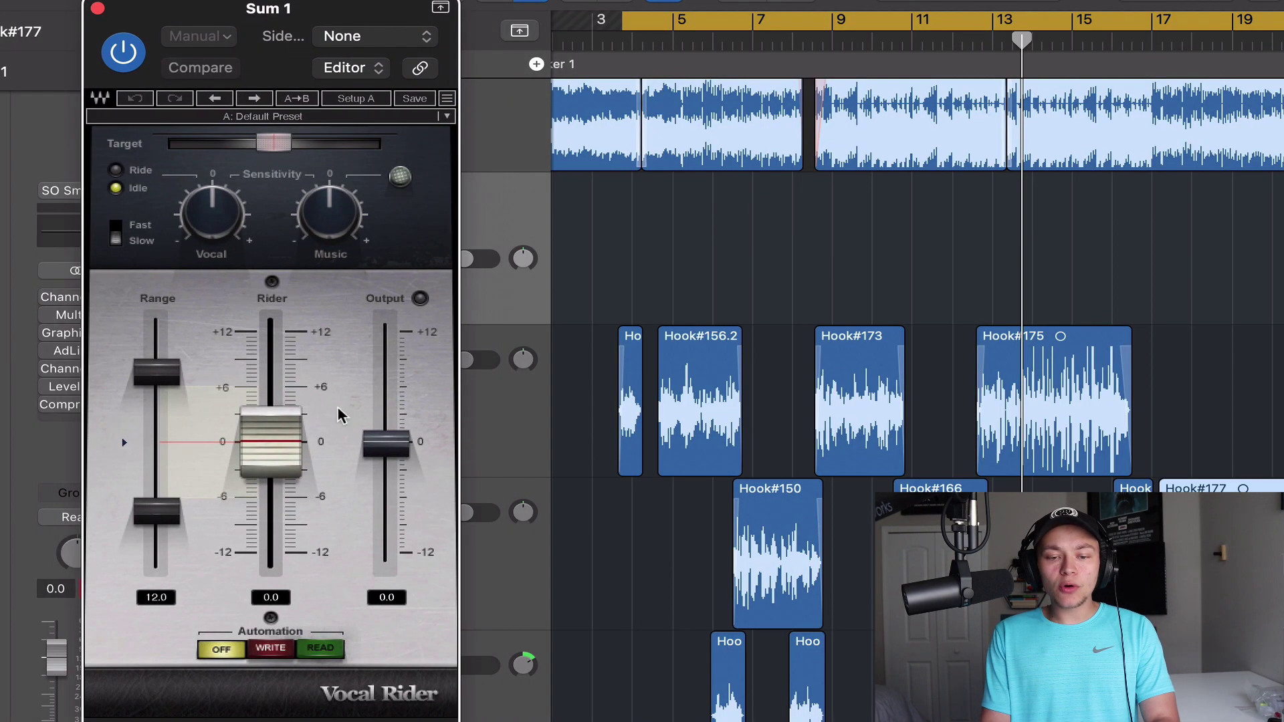
click(628, 45)
key(space)
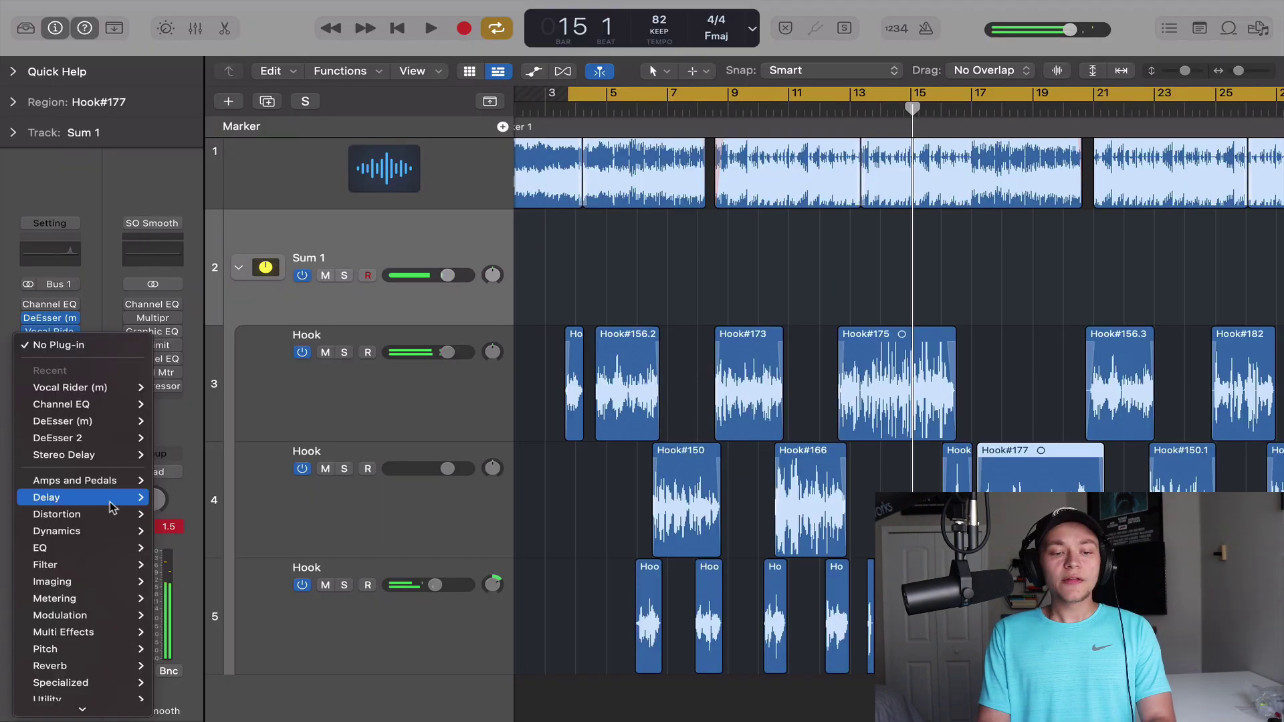
Step: Insert the Waves RCompressor (m) on Sum 1
mouse_move(120, 705)
mouse_move(234, 696)
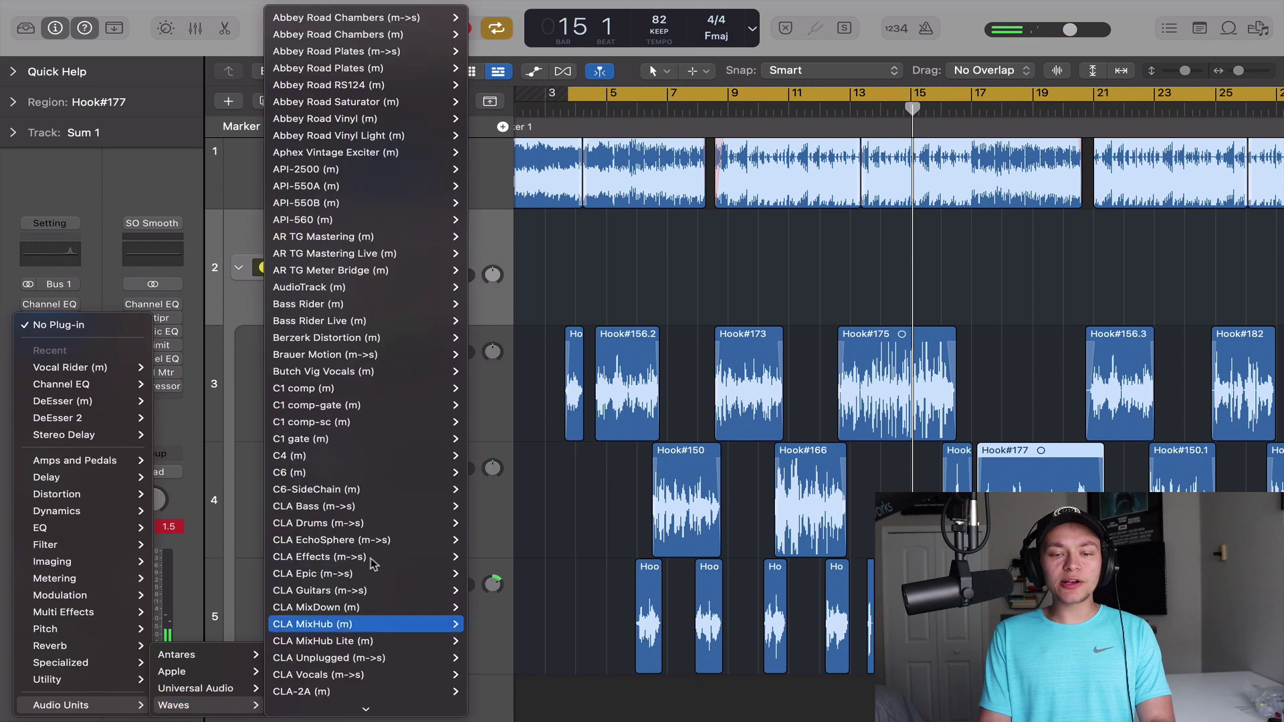
scroll(367, 535, down, 10)
scroll(368, 515, down, 15)
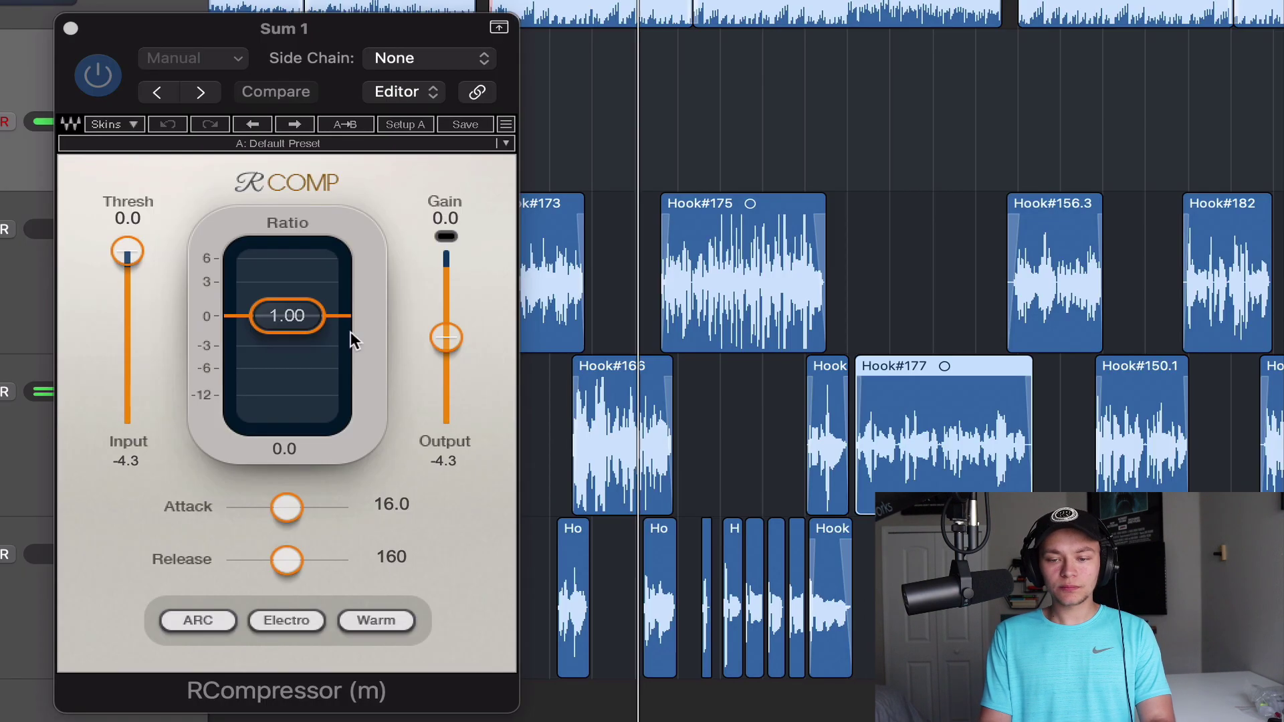
Step: Set the RCompressor on Sum 1 to a threshold of -19.0, a ratio of 3.06 and Opto mode
drag(123, 252, 127, 304)
drag(287, 315, 295, 343)
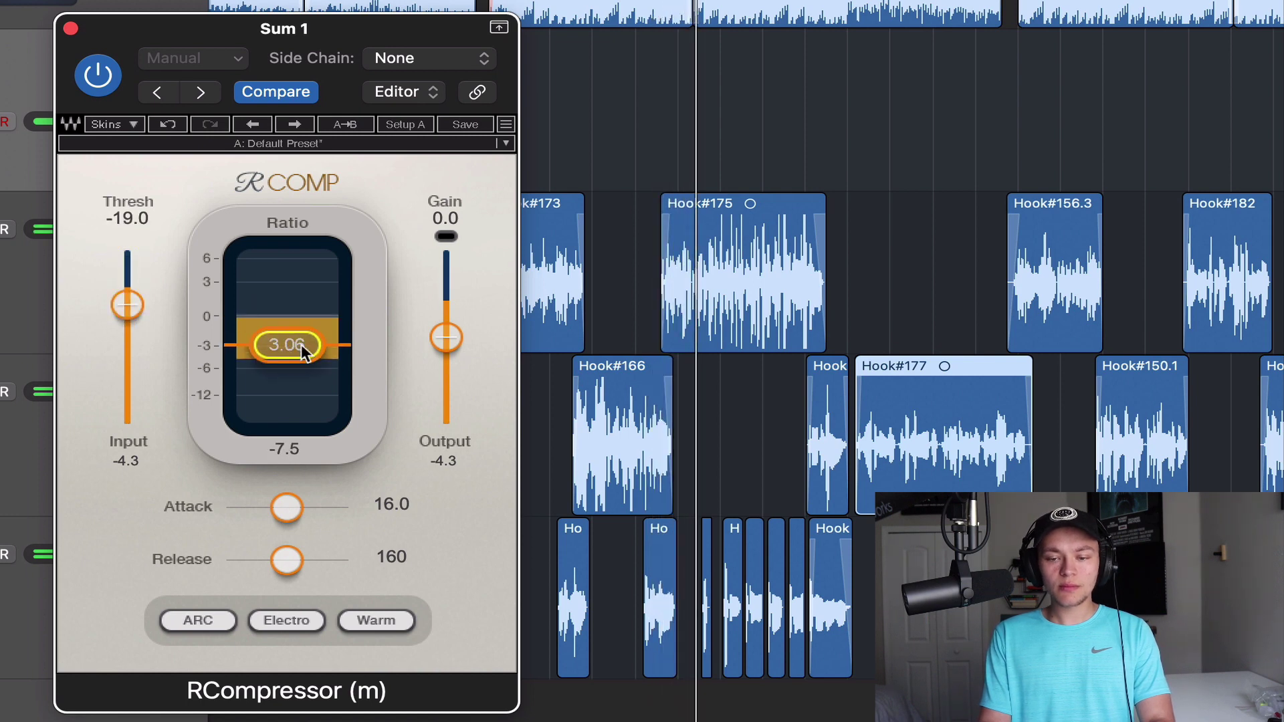
click(285, 622)
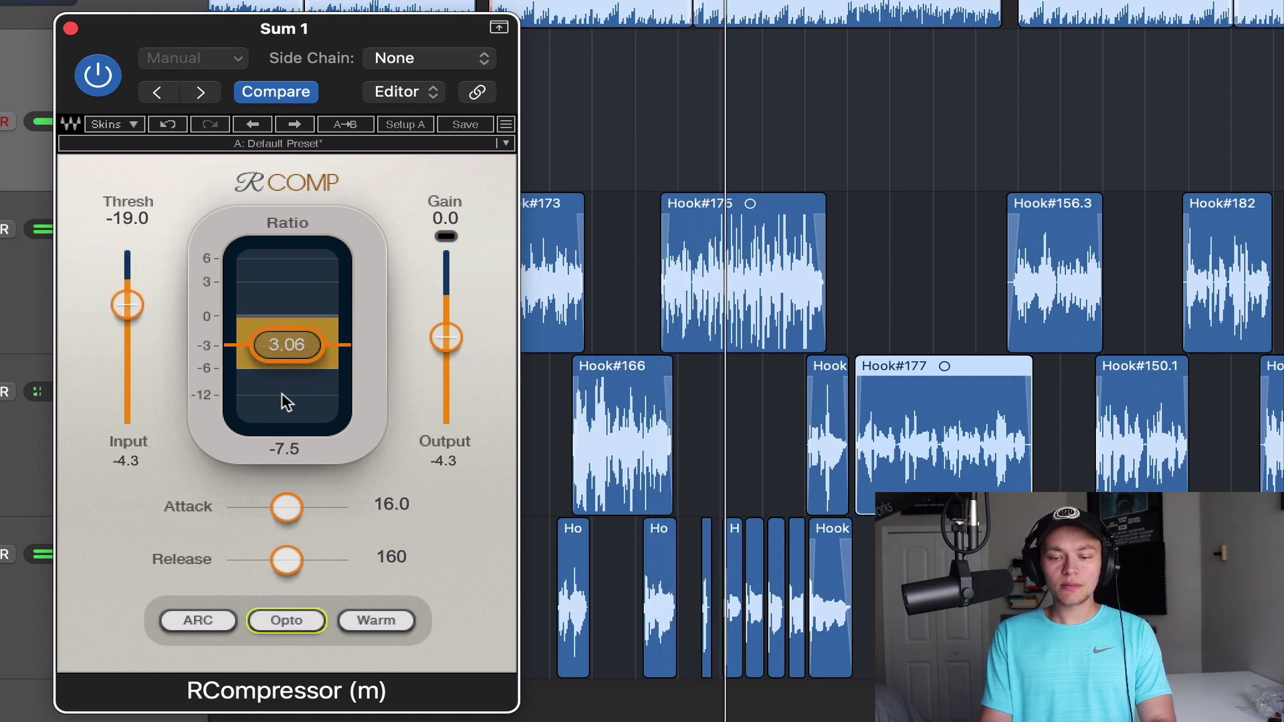
Step: Set the RCompressor attack to 0.50 and raise its output gain slightly above 3.4
drag(445, 338, 445, 327)
drag(284, 510, 227, 515)
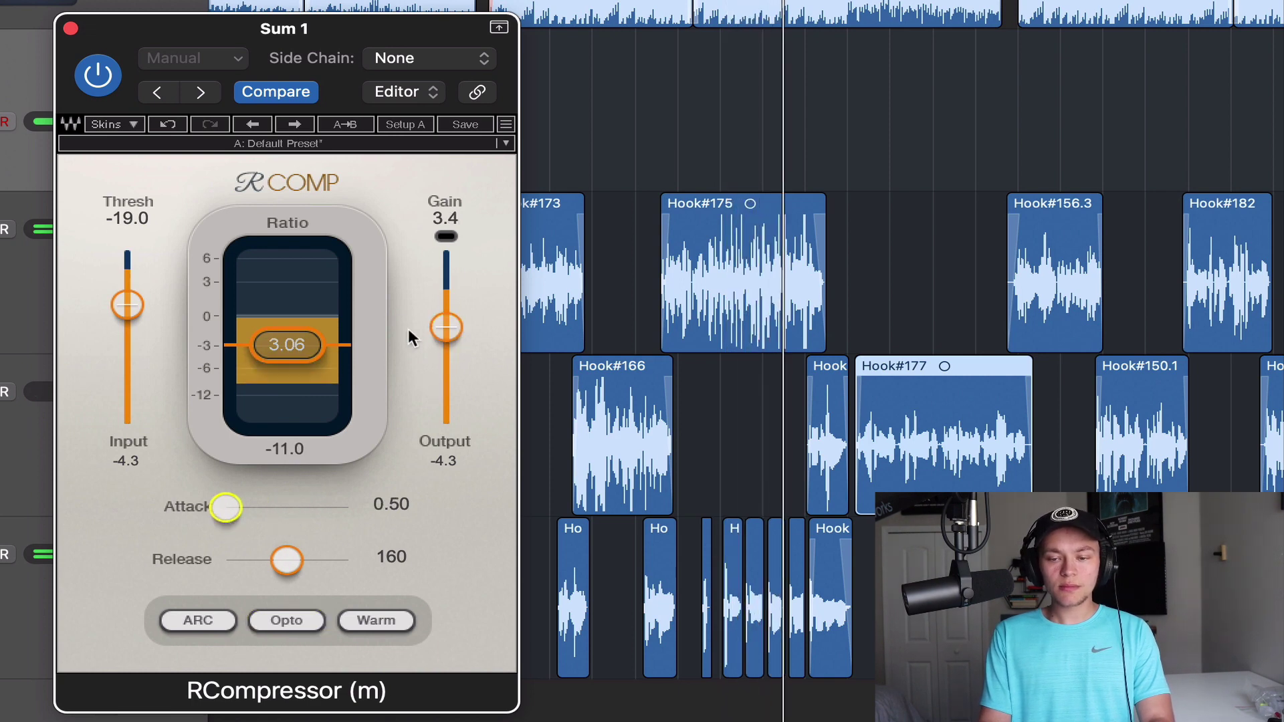
drag(446, 327, 446, 319)
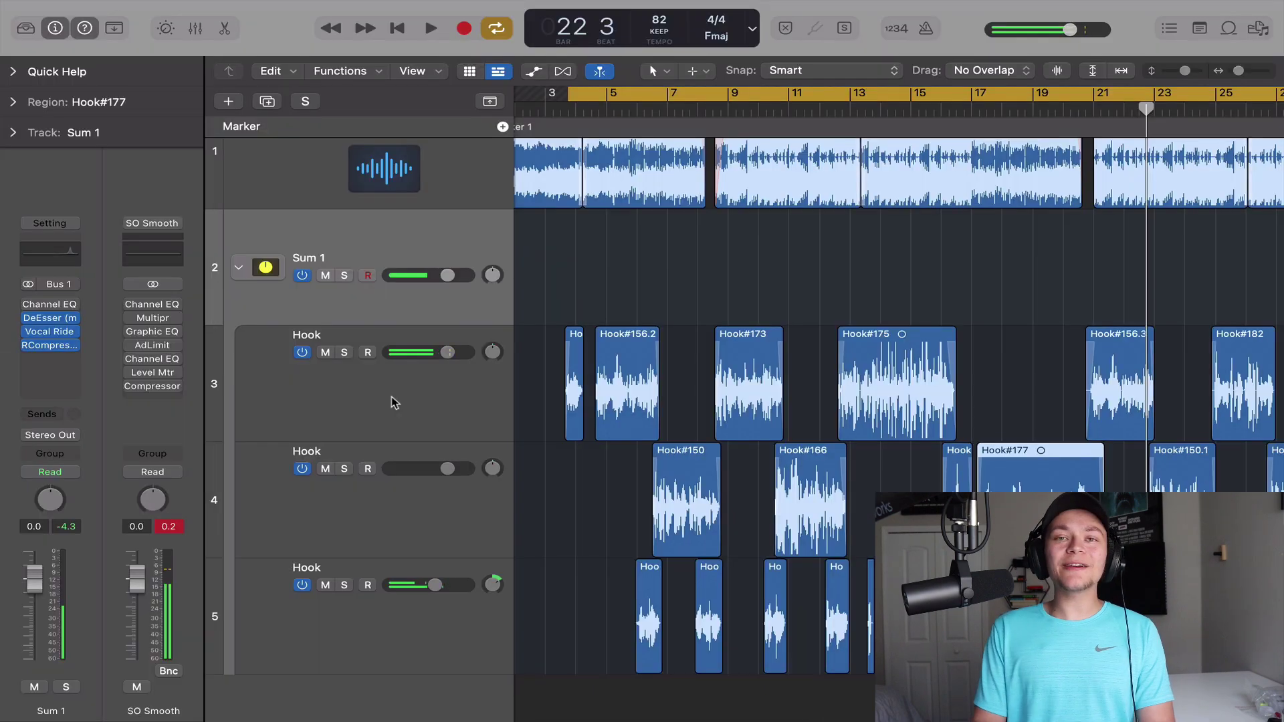
click(391, 402)
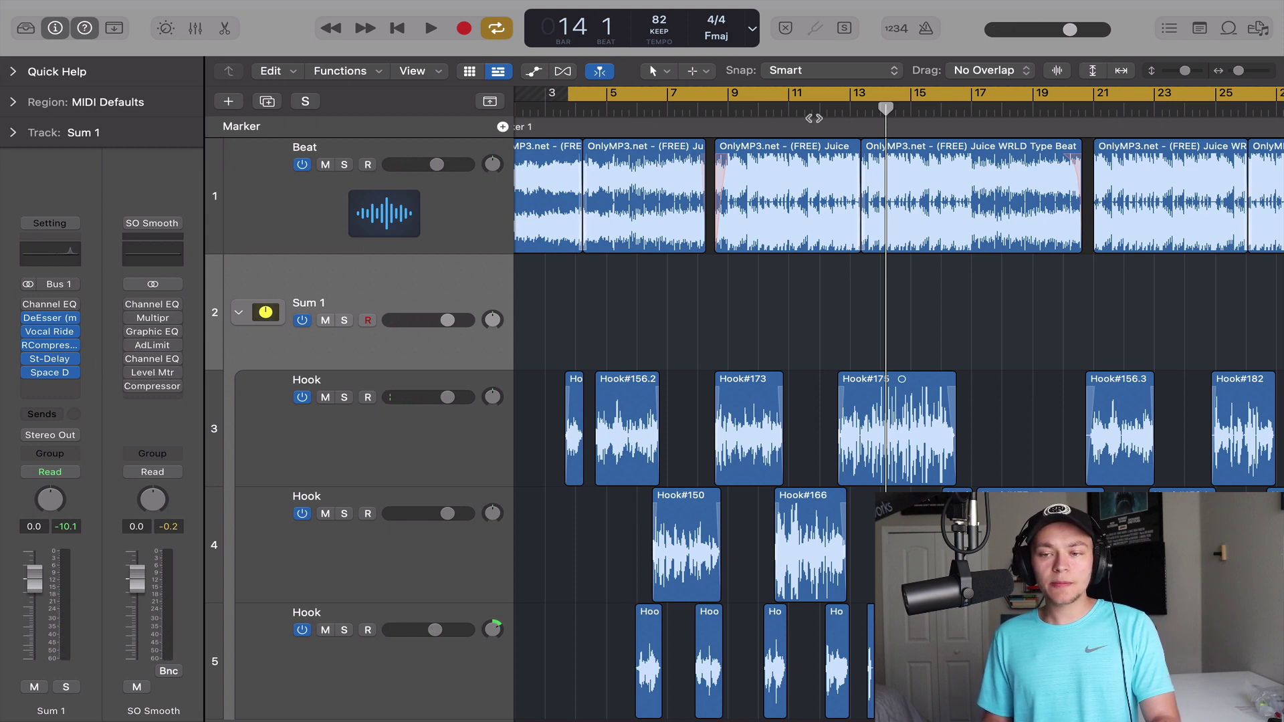
Step: Play the song from about bar 13 and enable the first Channel EQ on the SO Smooth channel
key(comma)
key(space)
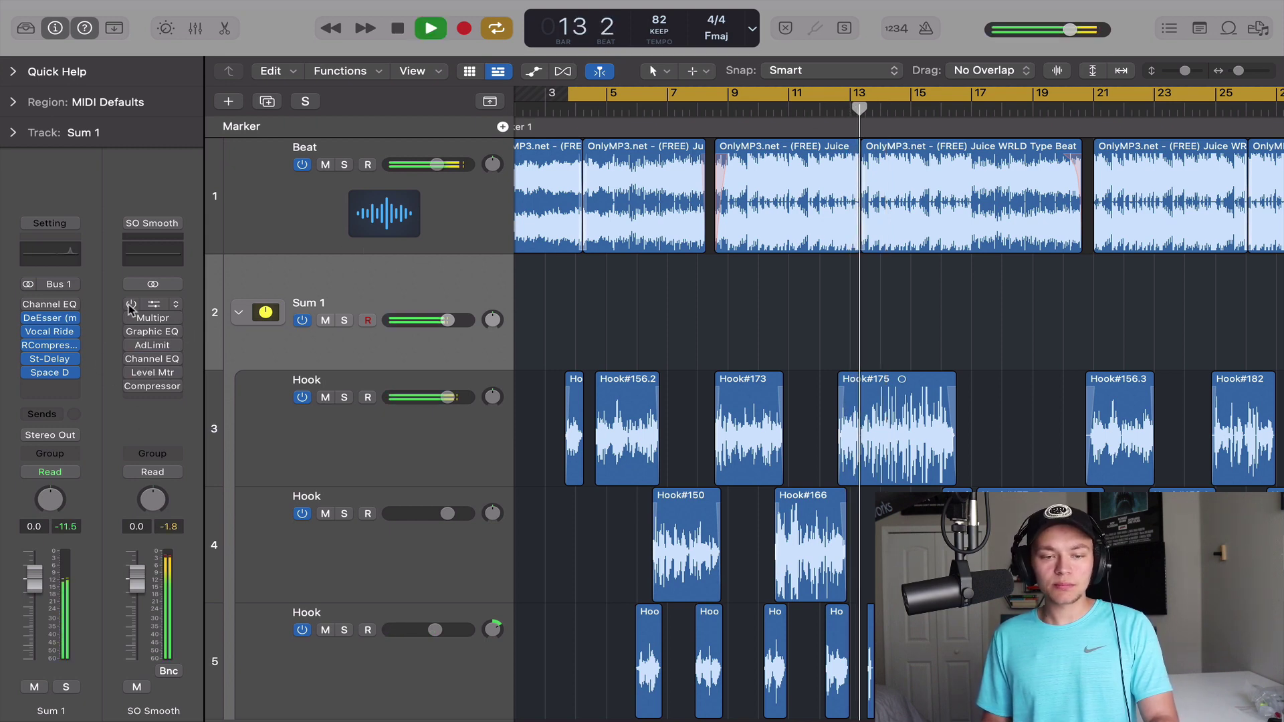
click(131, 305)
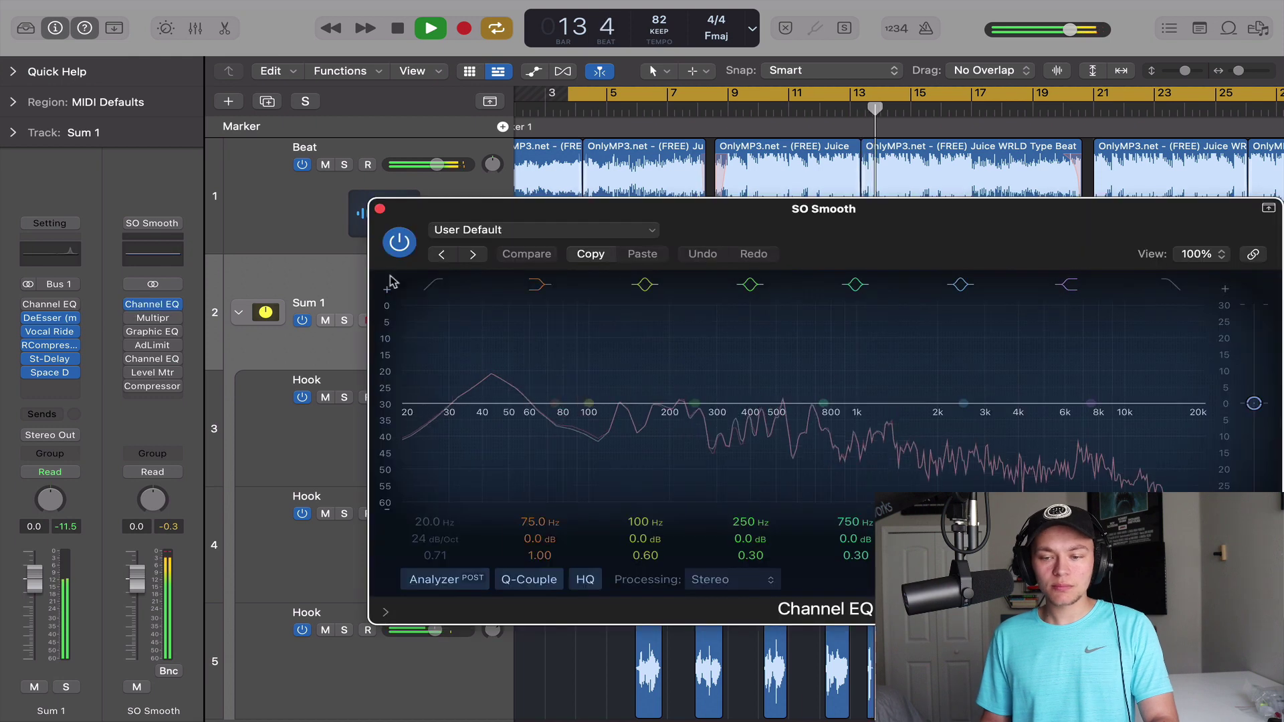
click(372, 210)
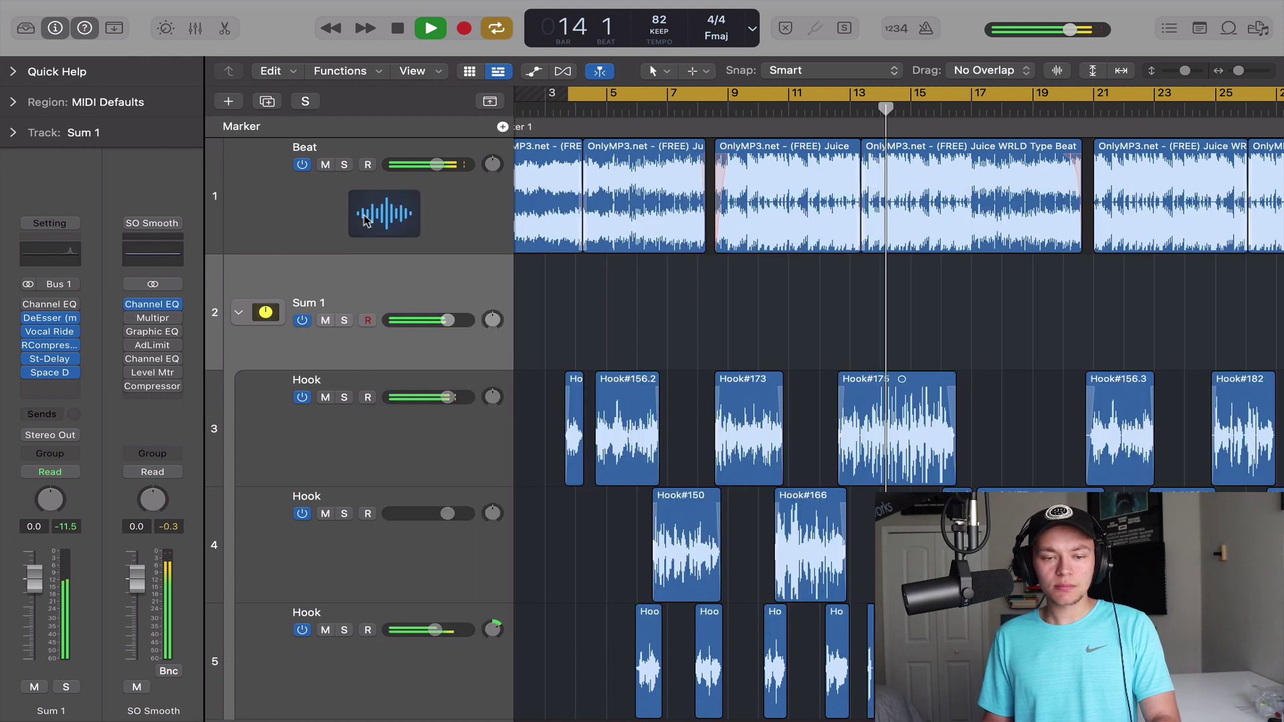
Step: Enable the Multipressor and the Vintage Graphic EQ on the SO Smooth channel during playback
click(151, 332)
drag(884, 231, 791, 206)
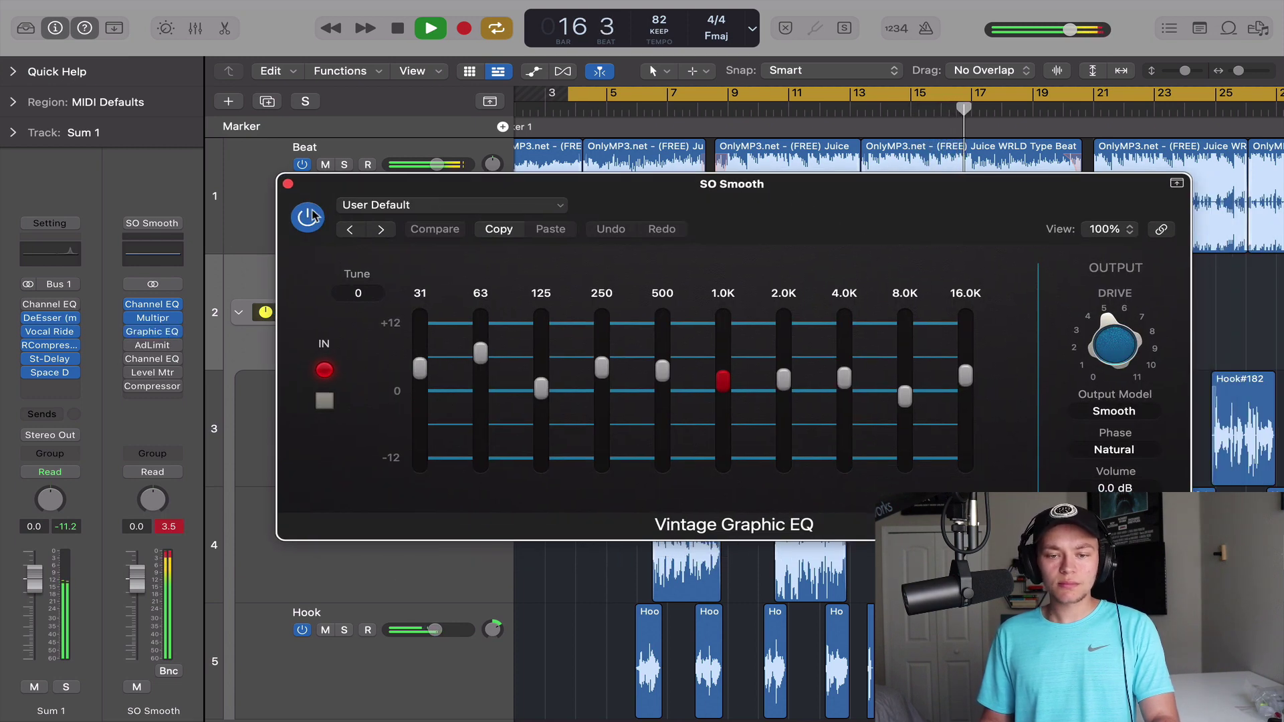
click(288, 184)
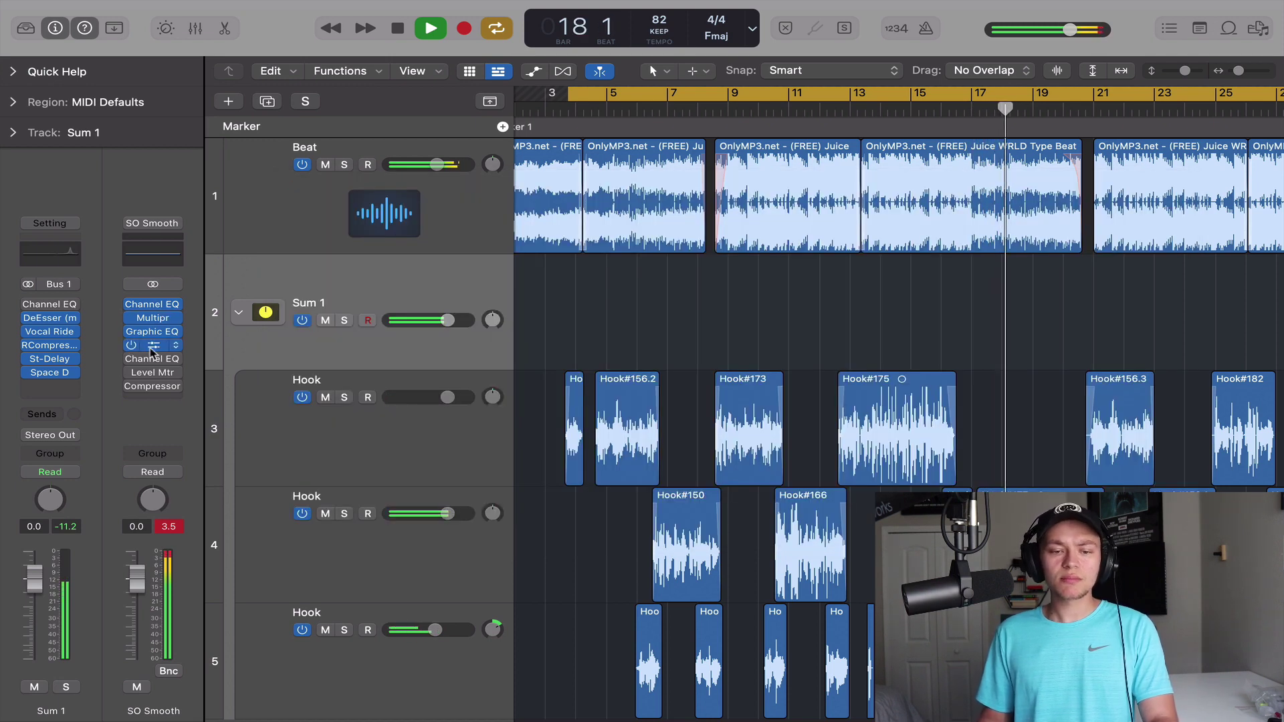
Step: Enable AdLimit, the Level Meter and the second Channel EQ on SO Smooth, keeping only the Level Meter open
click(153, 372)
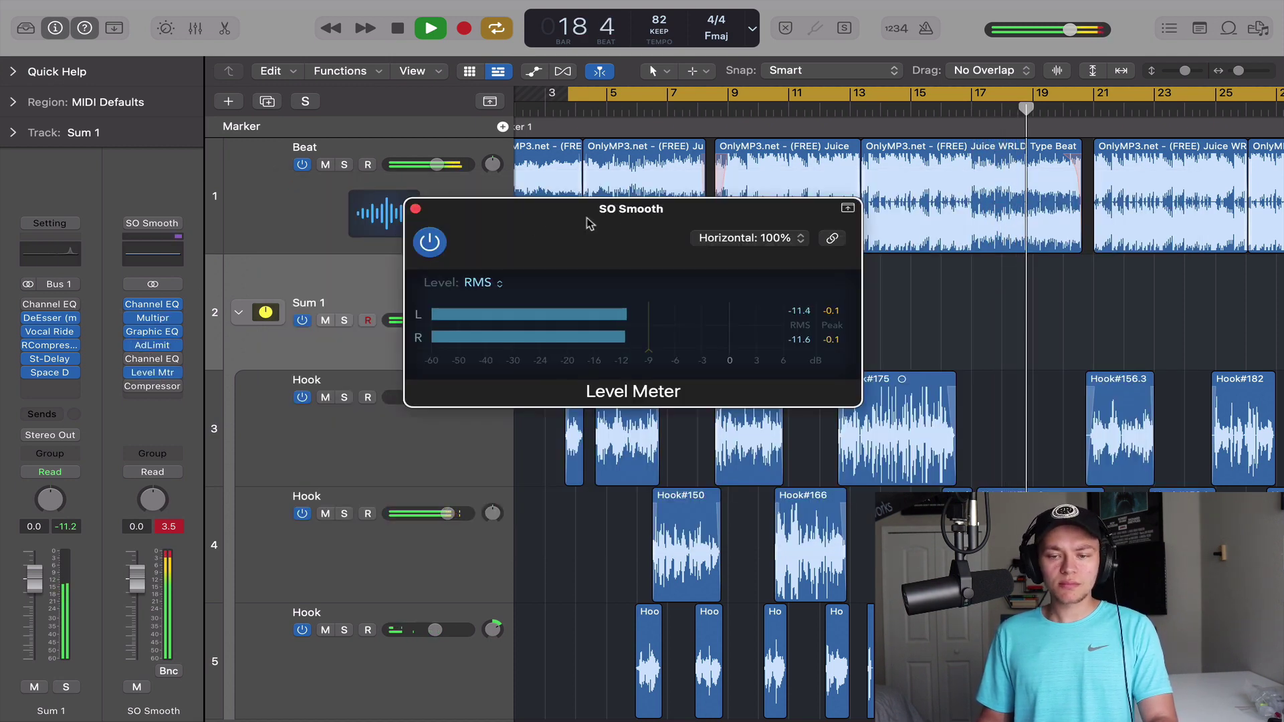
drag(588, 219, 439, 190)
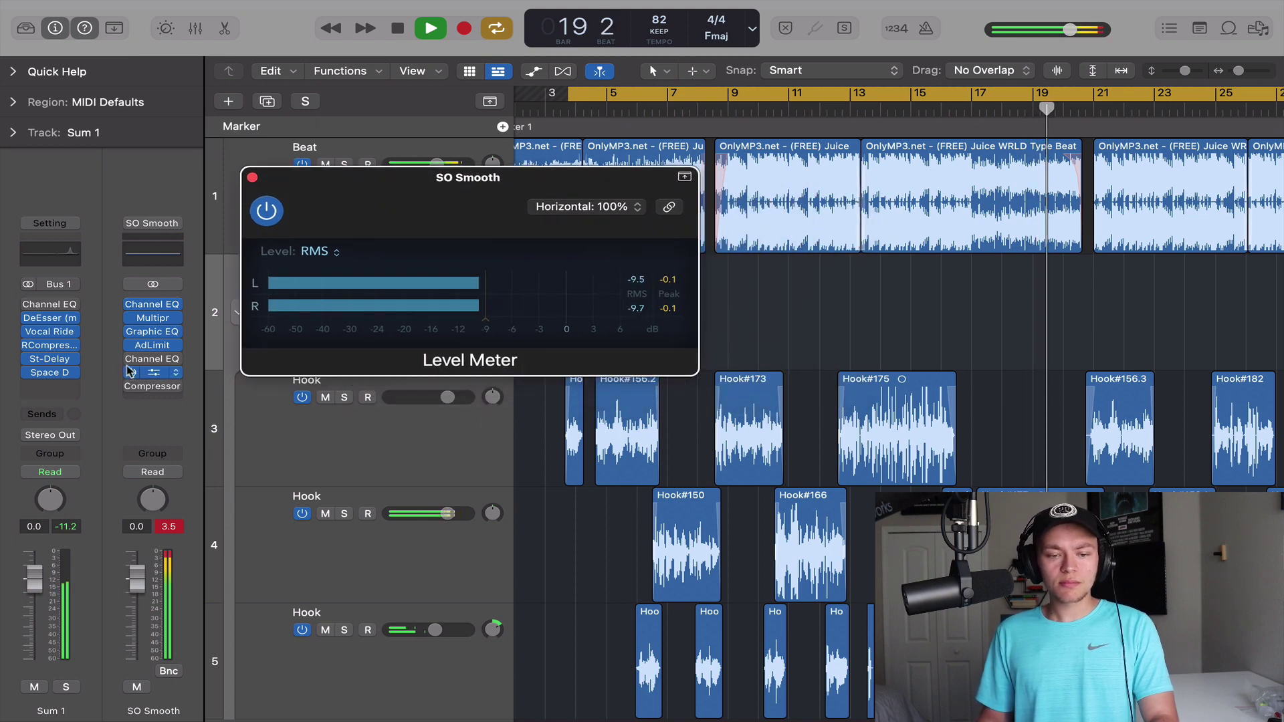
click(152, 359)
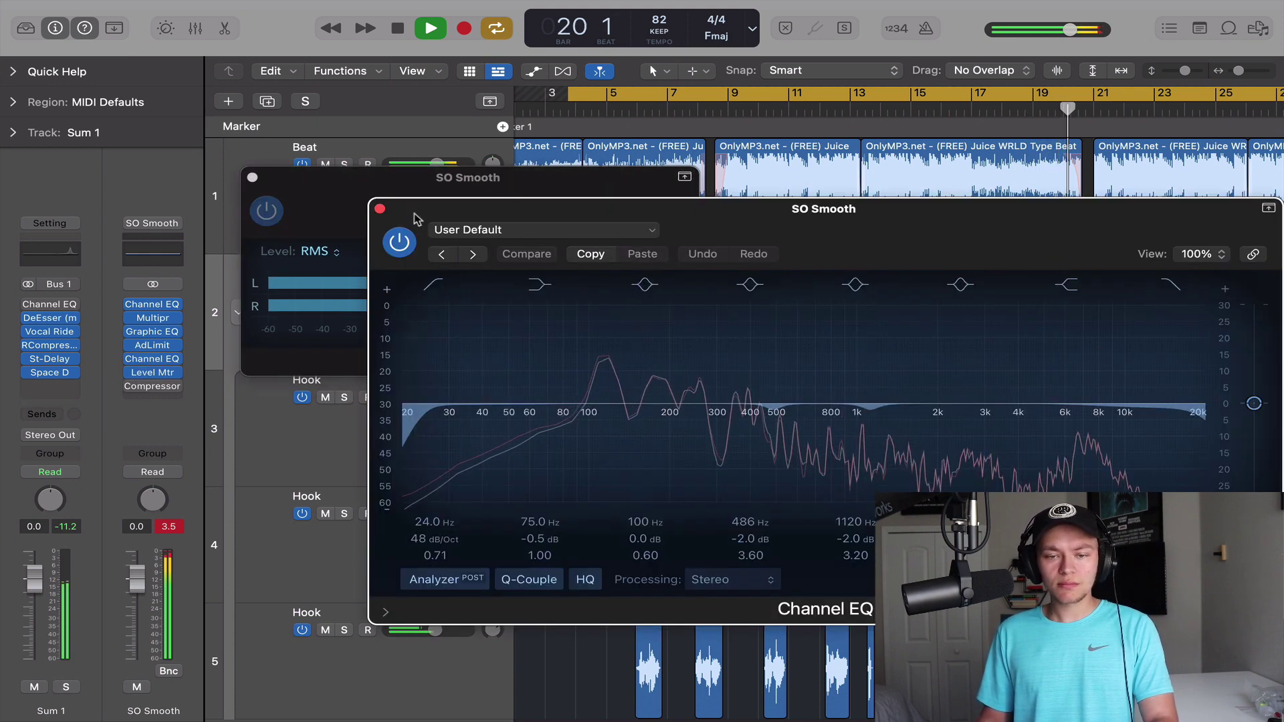
click(379, 209)
drag(359, 177, 381, 122)
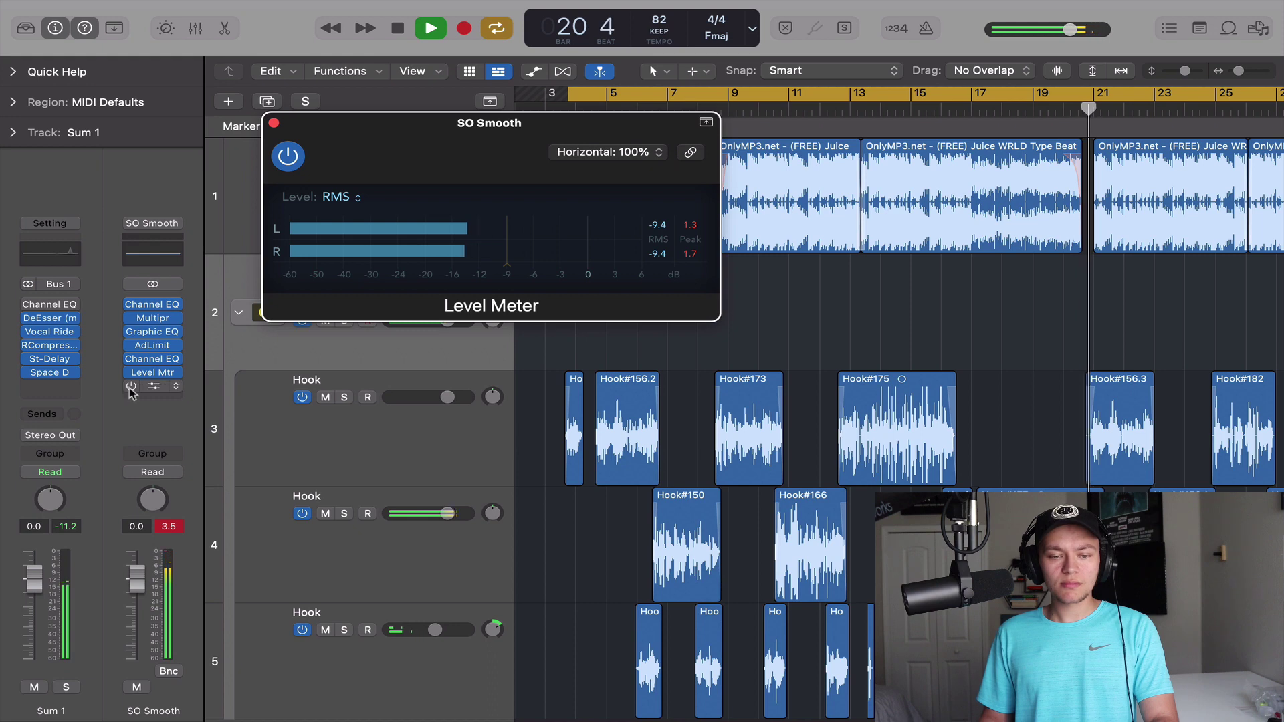
Step: Check the Level Meter during playback, stop the song, inspect the bypassed Compressor on SO Smooth and close the plug-in windows
click(149, 392)
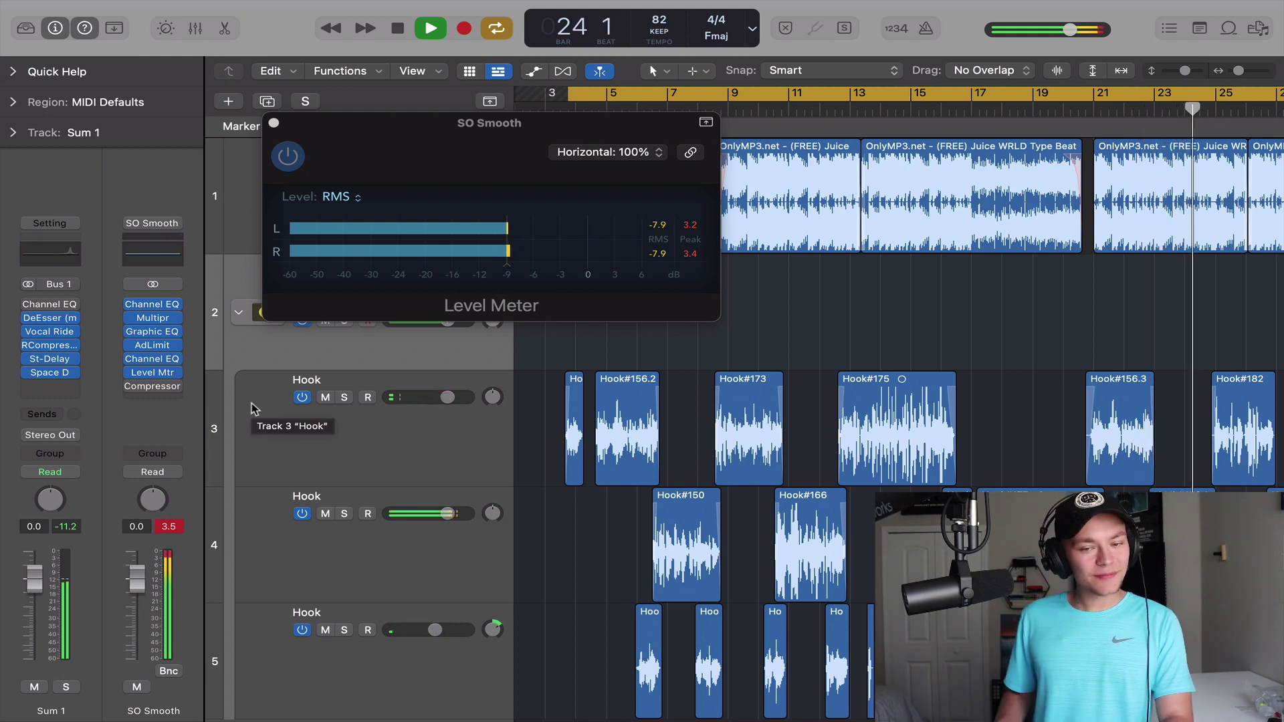
key(space)
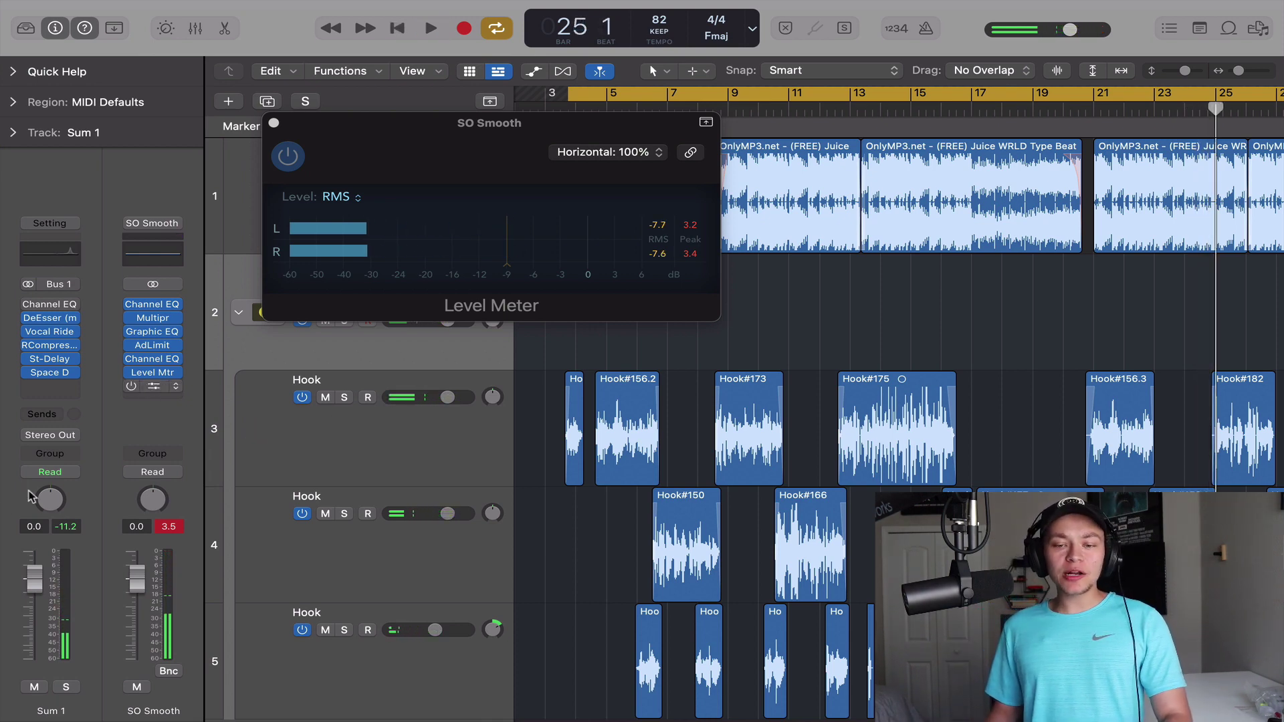
click(153, 386)
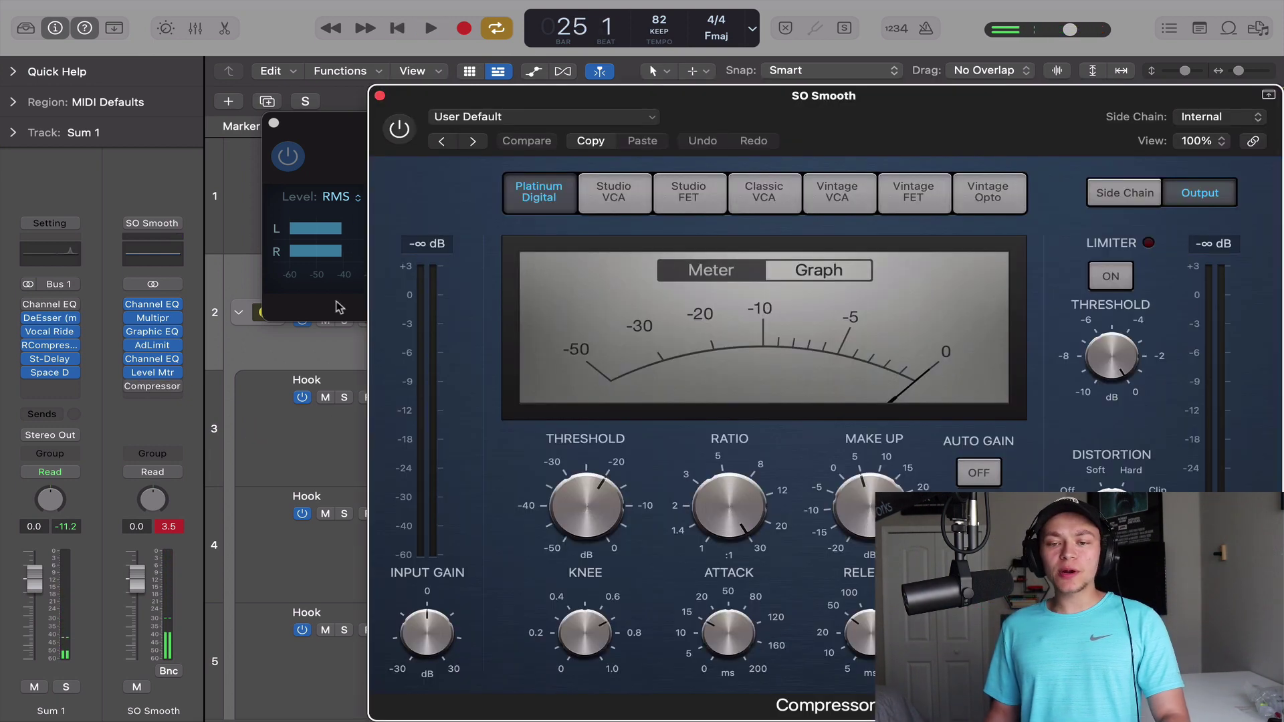
click(379, 96)
drag(364, 143, 470, 149)
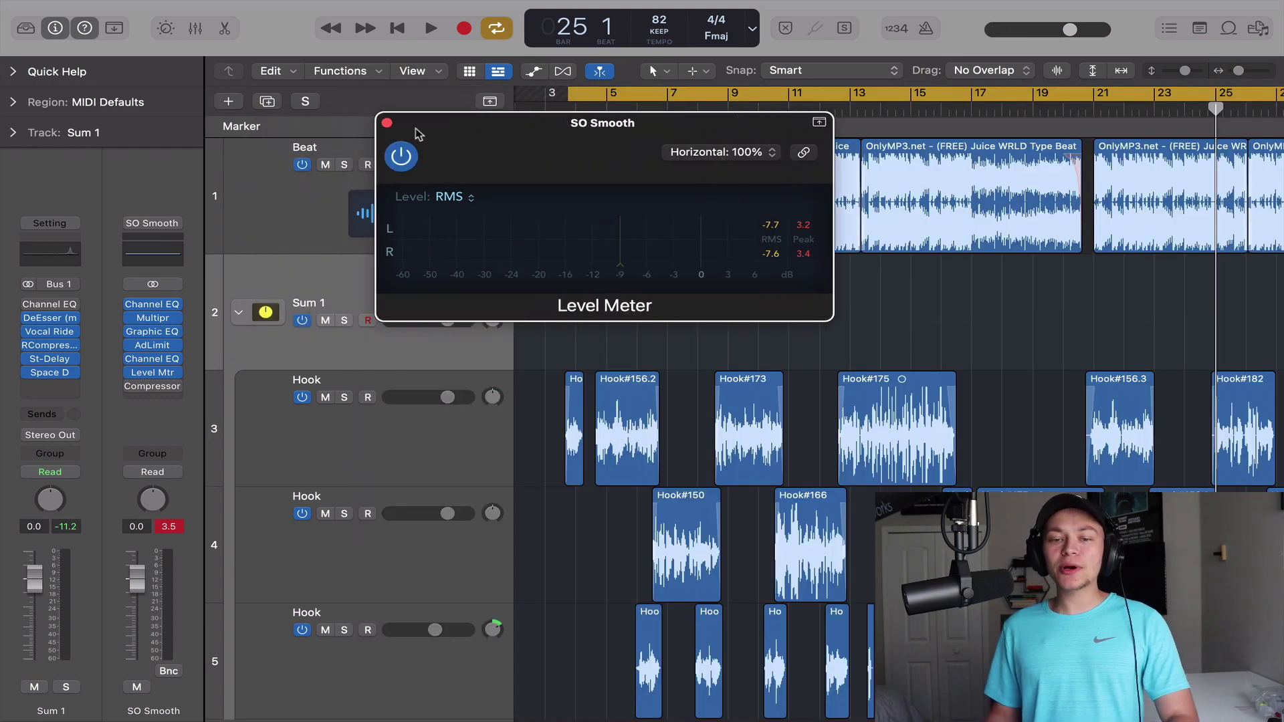
click(386, 124)
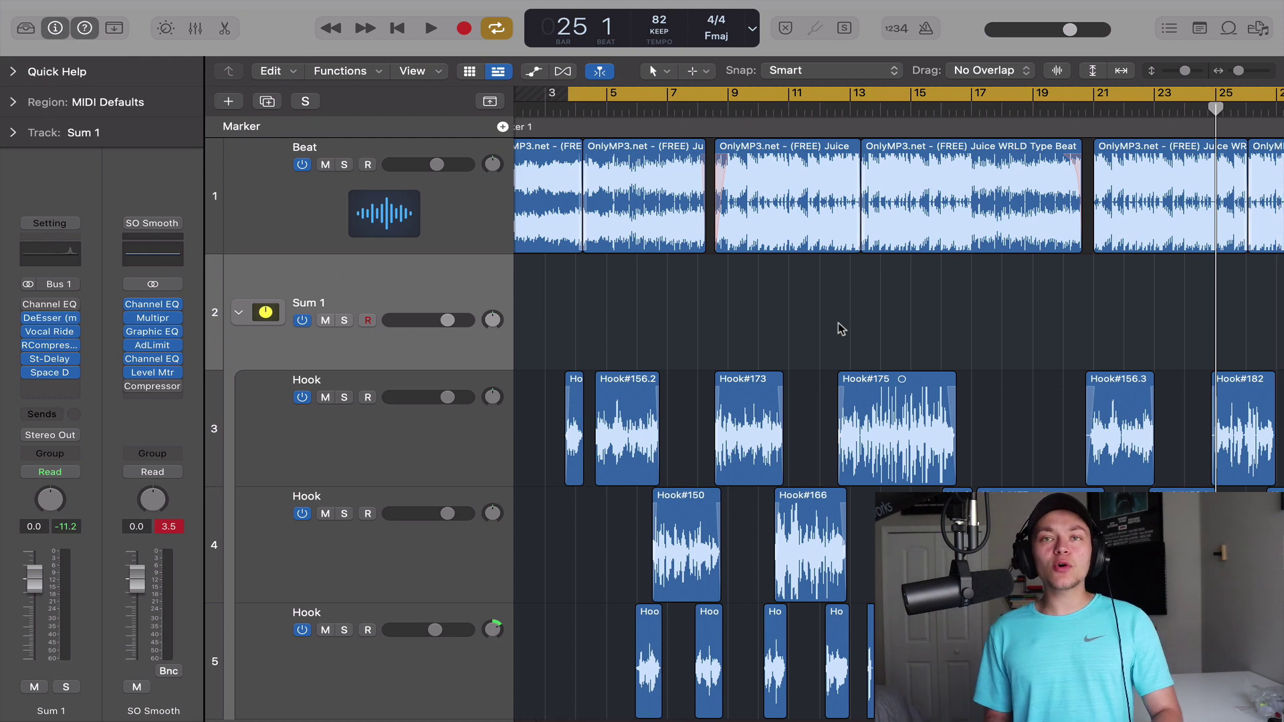
scroll(837, 321, down, 2)
scroll(837, 313, down, 1)
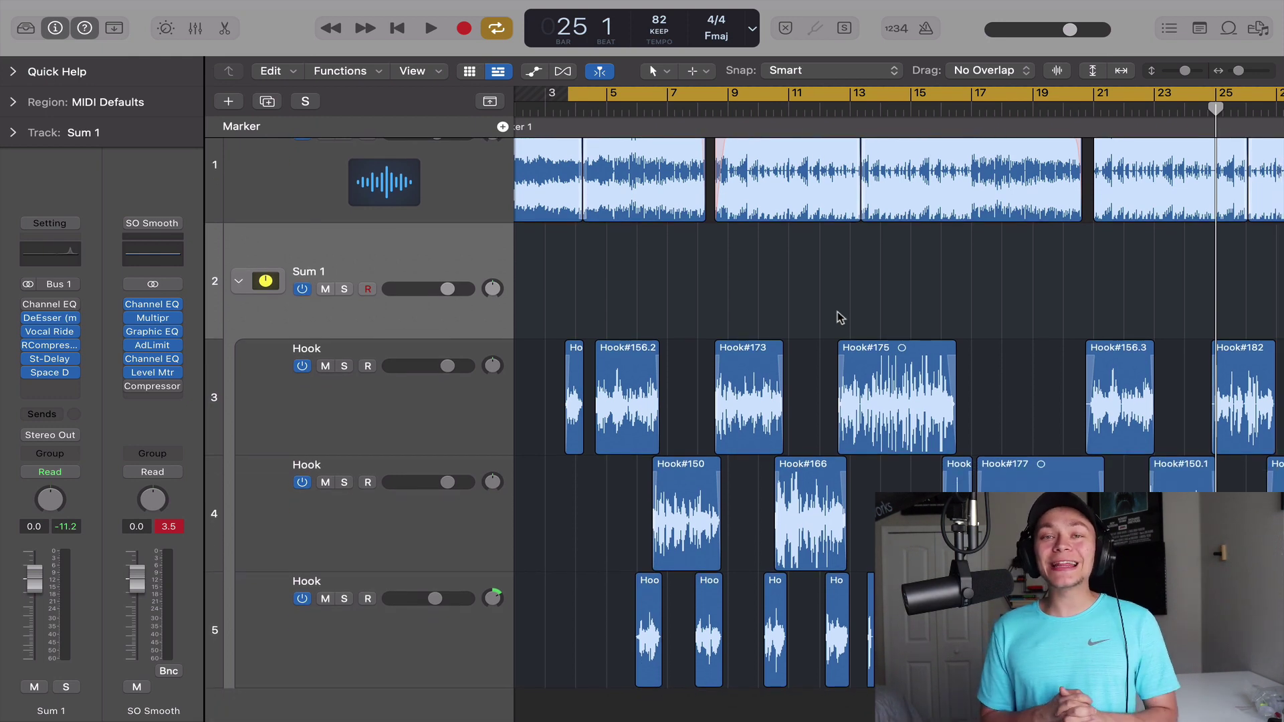
scroll(840, 318, down, 5)
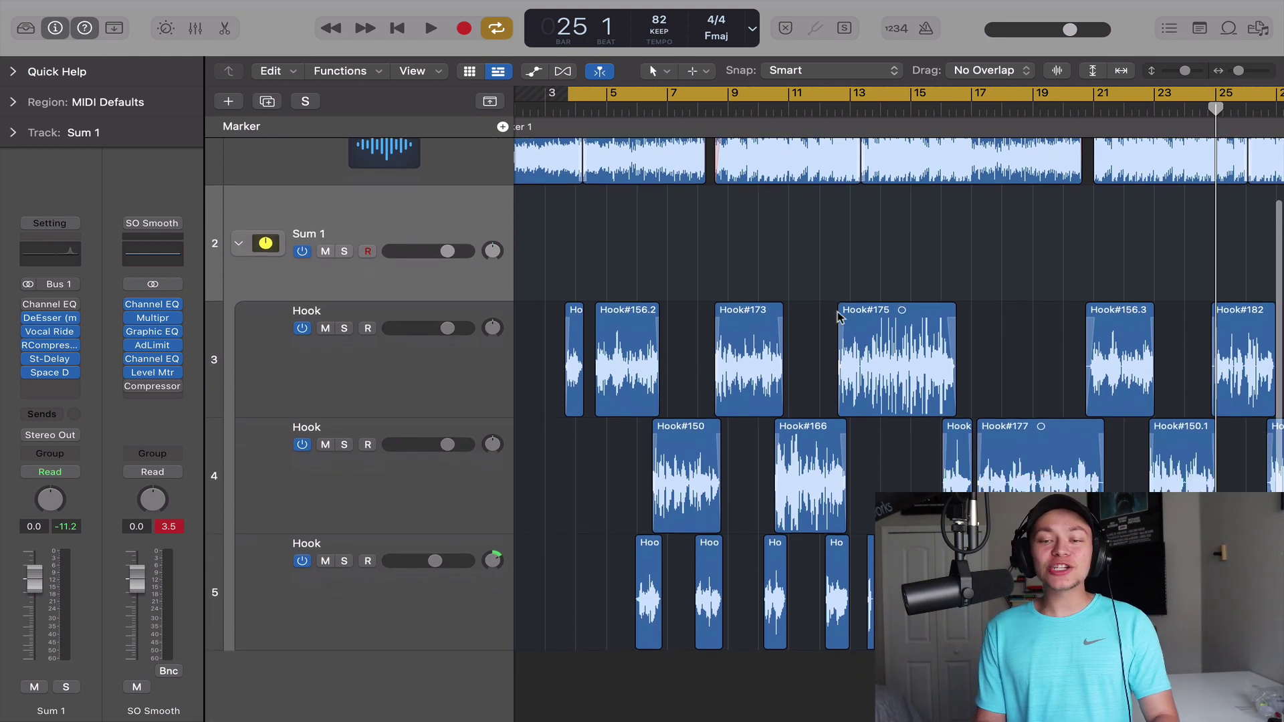